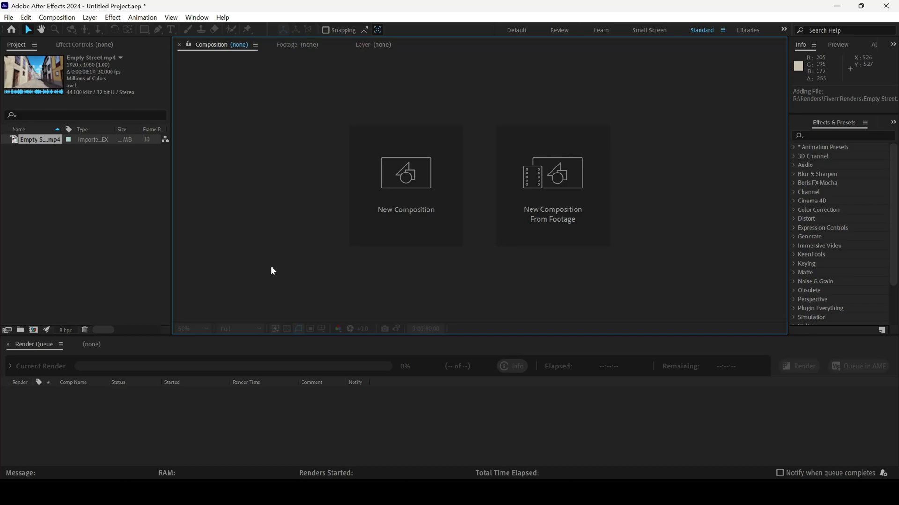
- Build a 1920×1080, 30 fps Empty Street composition from the Empty Street.mp4 footage
click(97, 207)
click(40, 141)
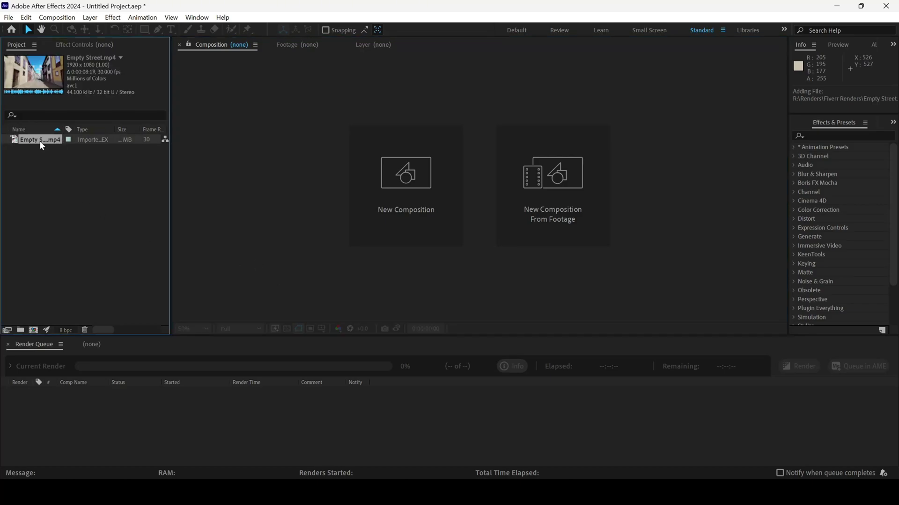
drag(41, 141, 270, 189)
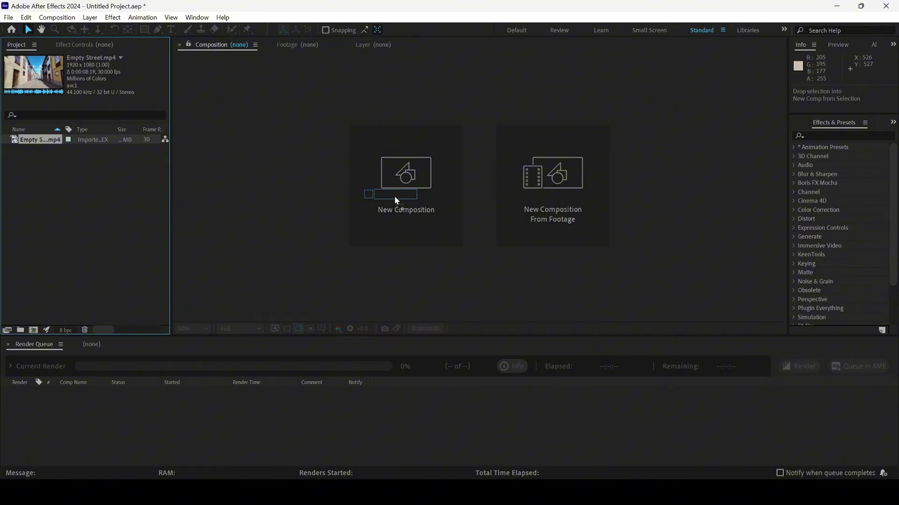
drag(394, 195, 394, 196)
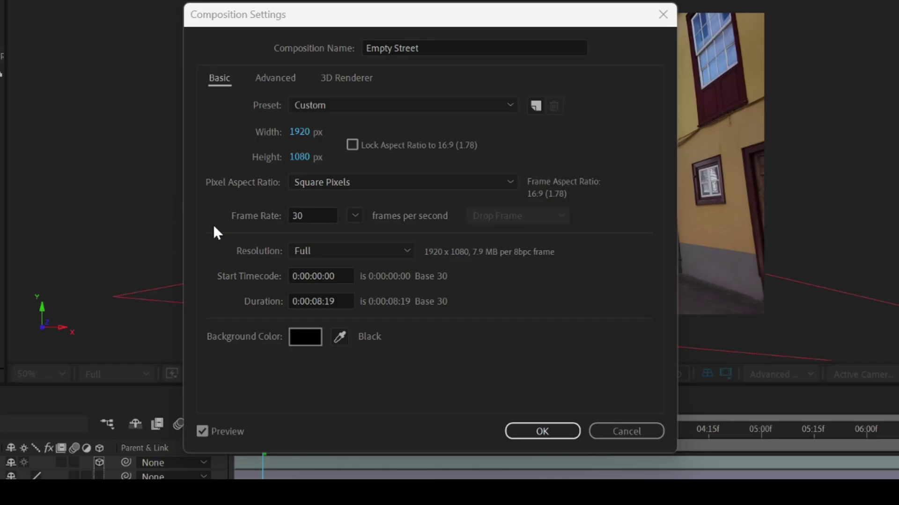
- Try Classic 3D in the comp's 3D Renderer settings, then return to Advanced 3D
click(276, 23)
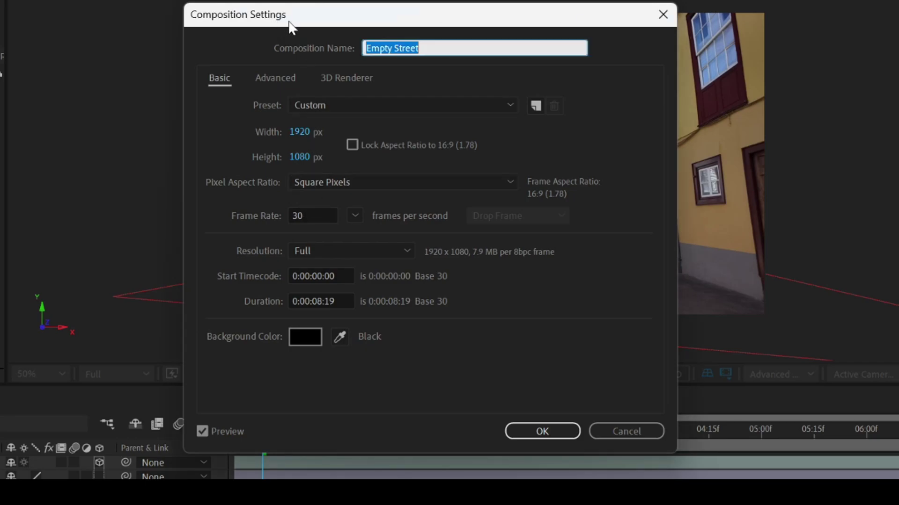
click(344, 79)
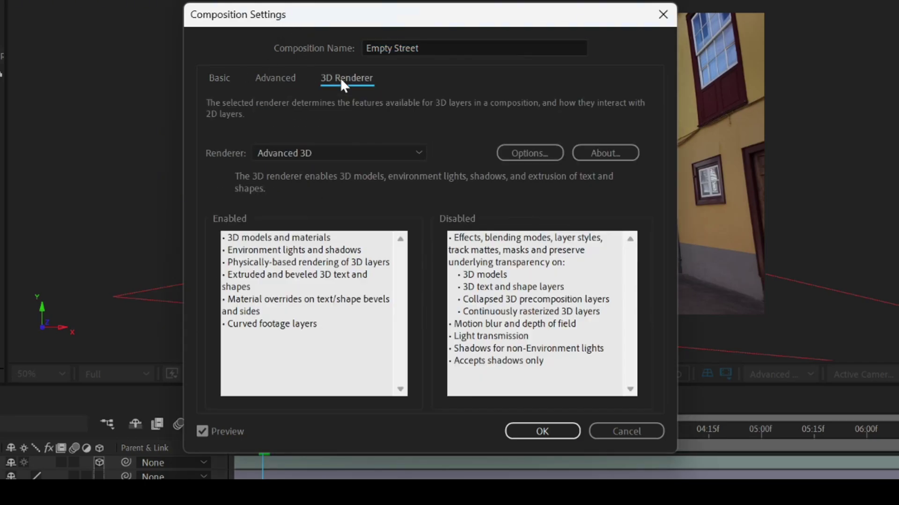
click(325, 153)
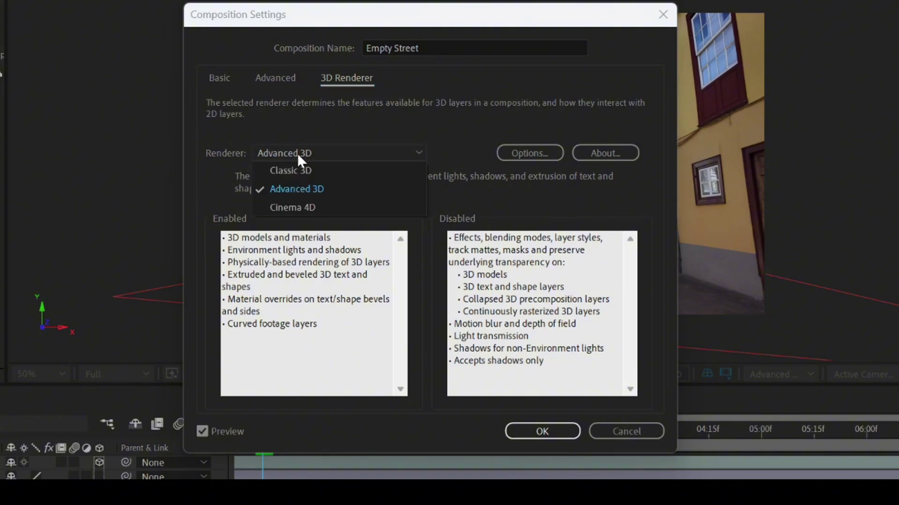
click(304, 173)
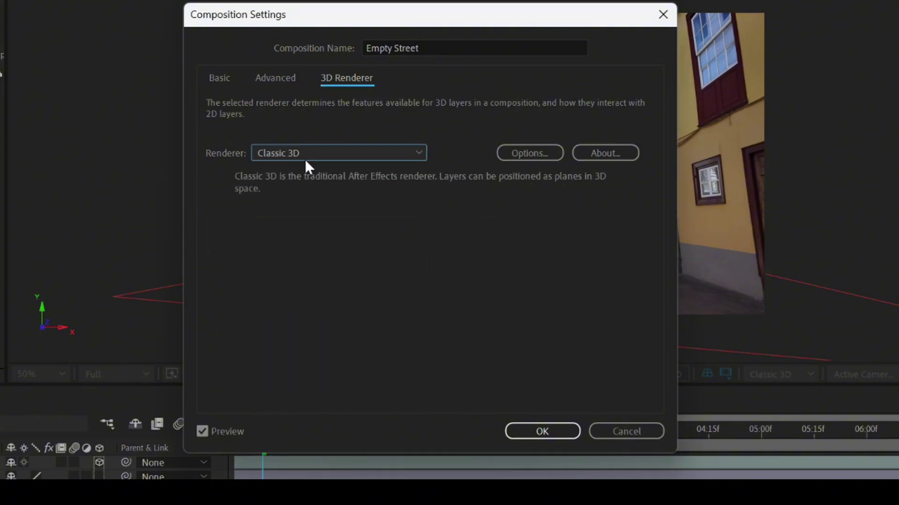
click(305, 157)
click(299, 186)
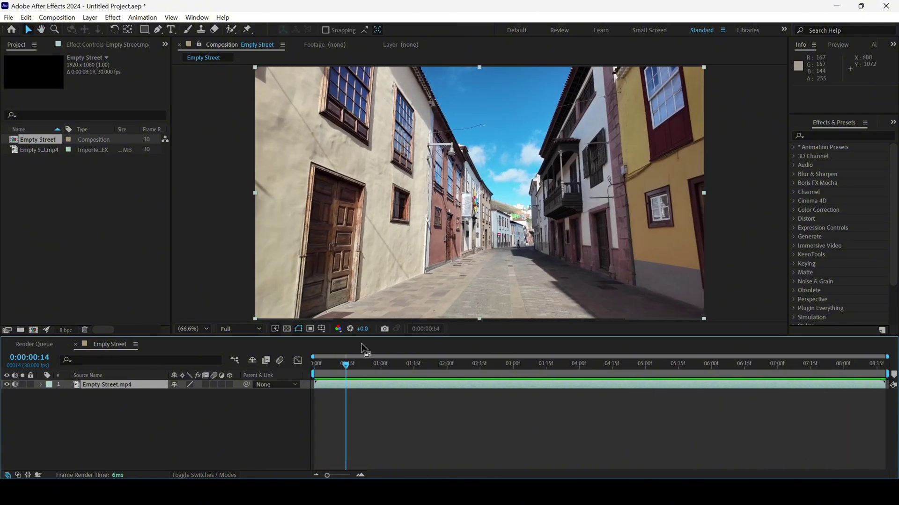
- Stop the preview and apply 3D Camera Tracker, found by searching '3d ca', to Empty Street.mp4
key(space)
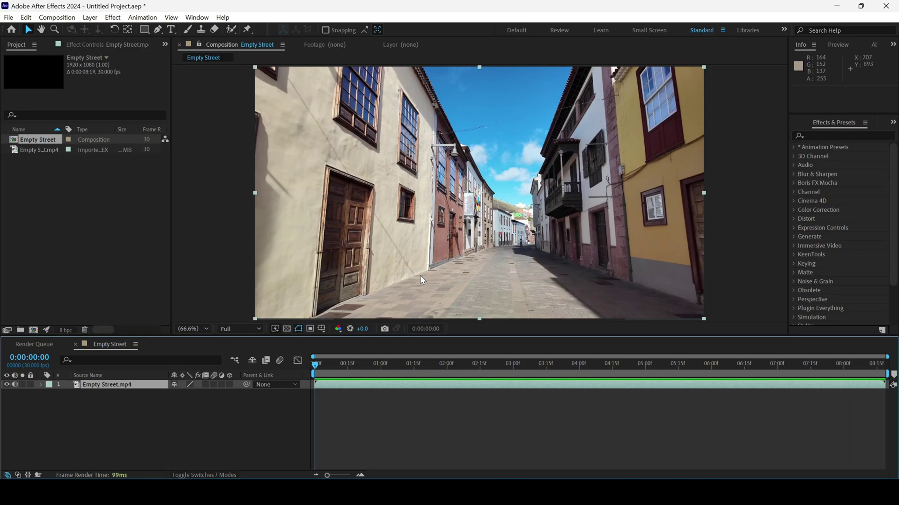
click(818, 135)
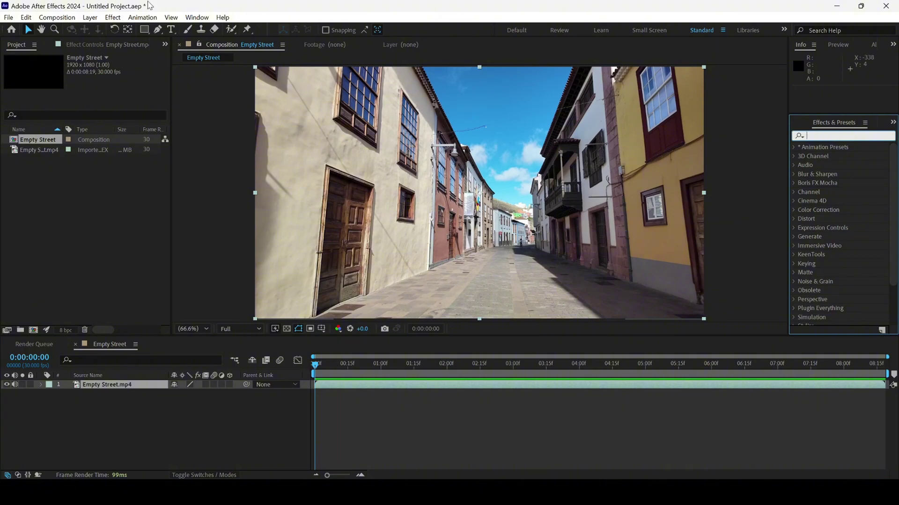
click(197, 17)
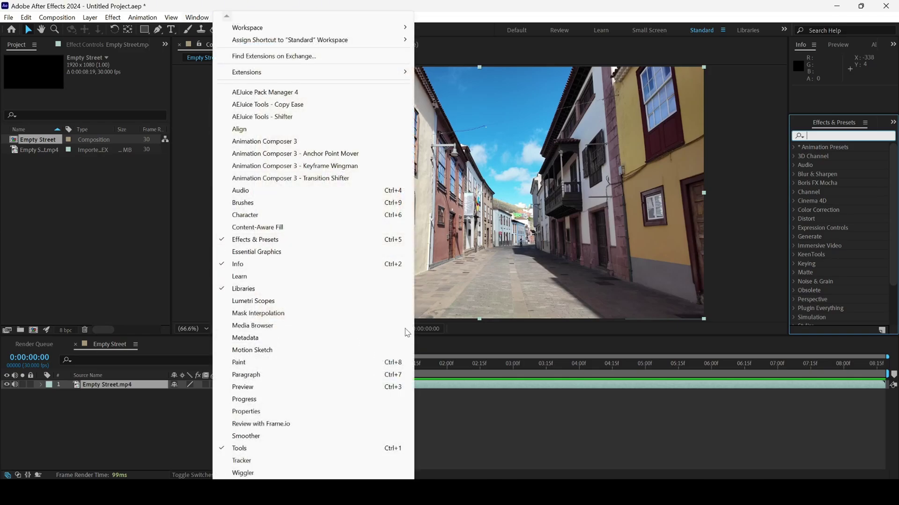
click(821, 135)
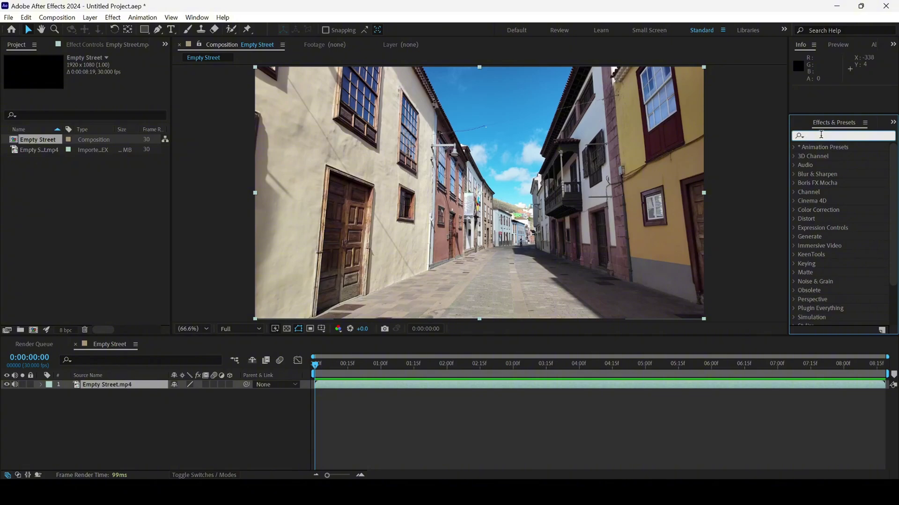
text(3d ca)
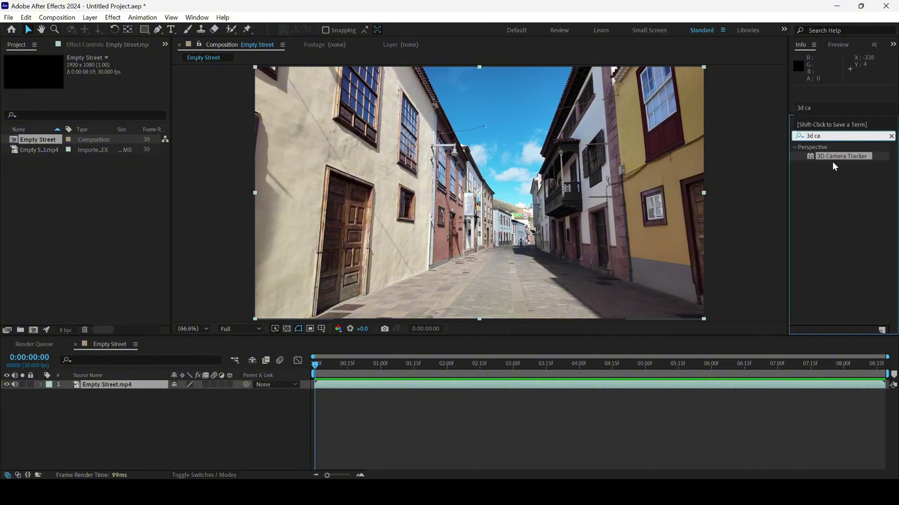
drag(829, 156, 509, 187)
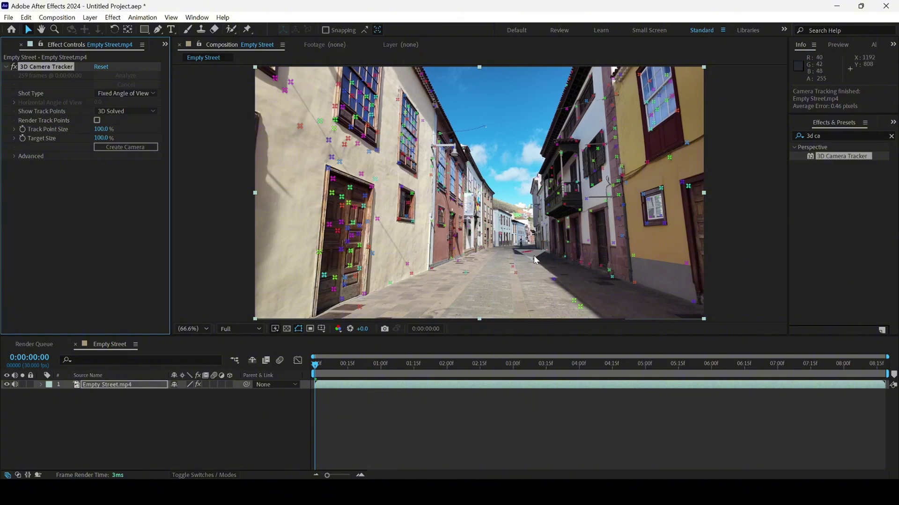
- At frame 0:00:03:12, create a shadow catcher, camera and light from the street's ground track points
click(403, 364)
drag(408, 372, 540, 368)
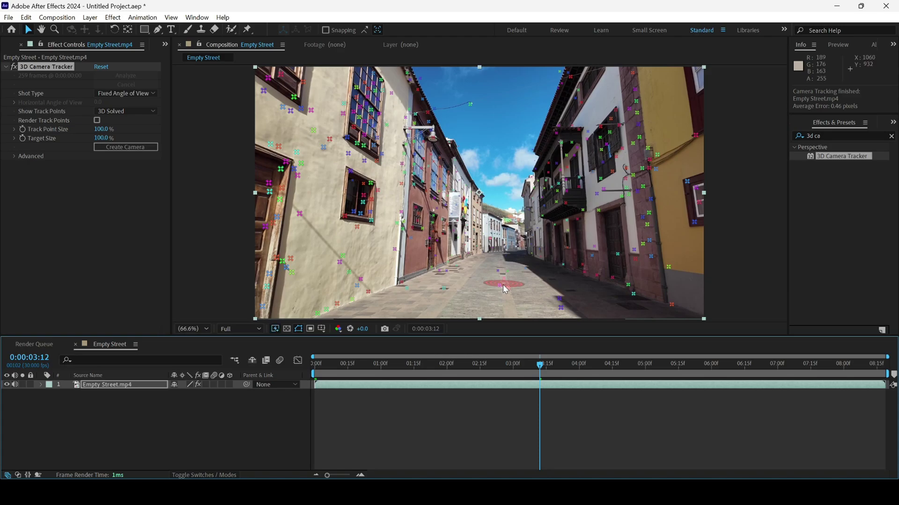
click(503, 285)
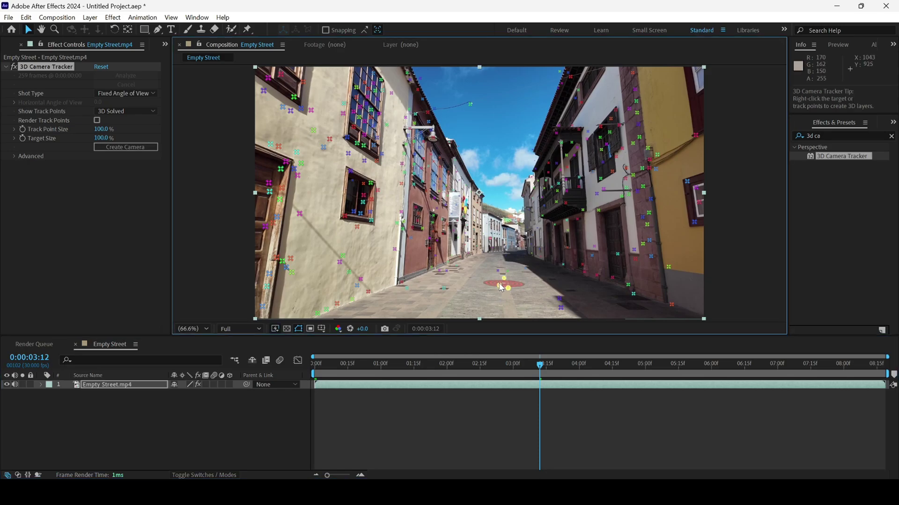
right_click(499, 284)
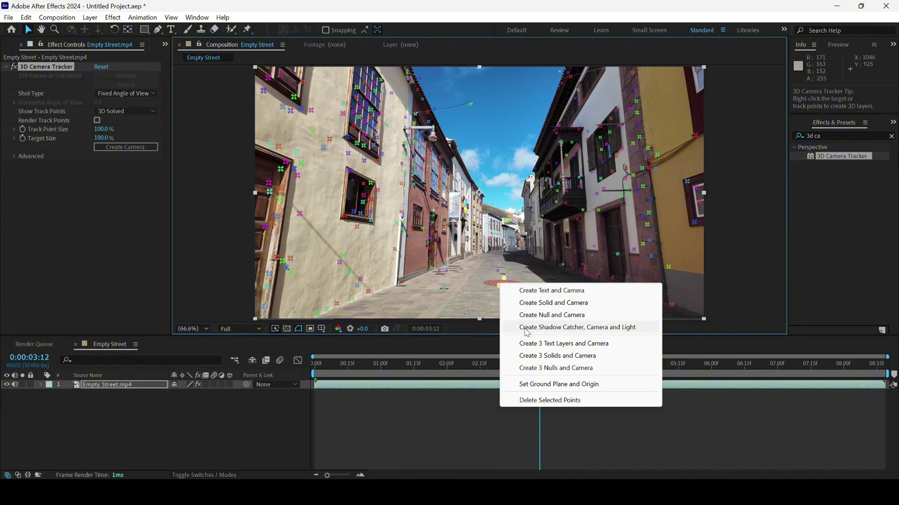
click(526, 327)
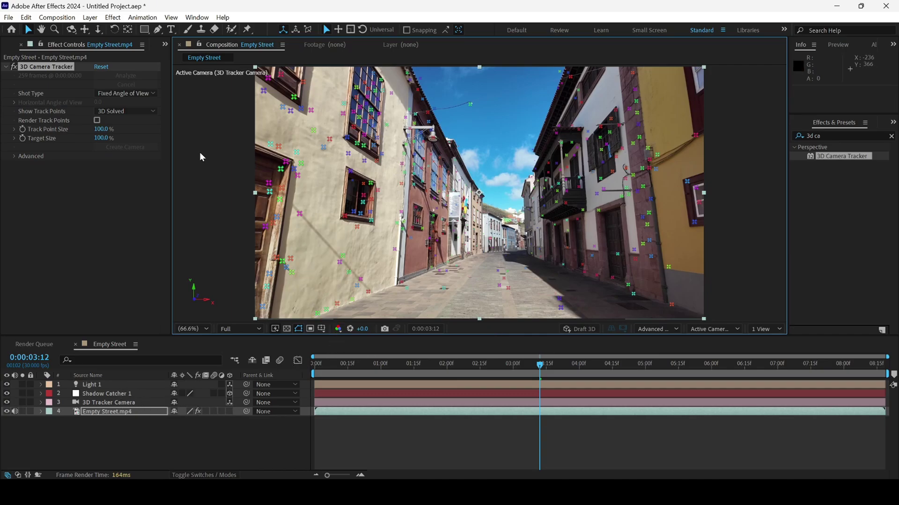
click(165, 45)
click(174, 57)
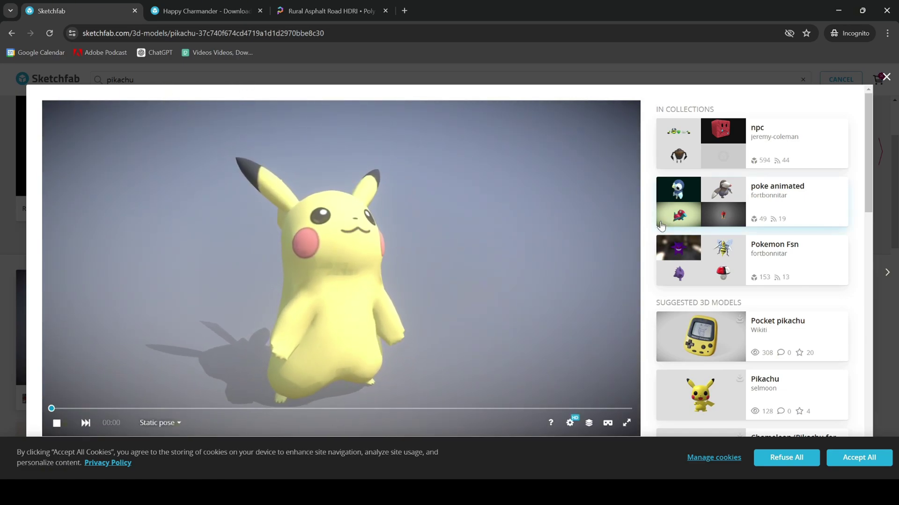
- Preview Pikachu's Walking animation on Sketchfab and orbit the model to see its back
click(159, 423)
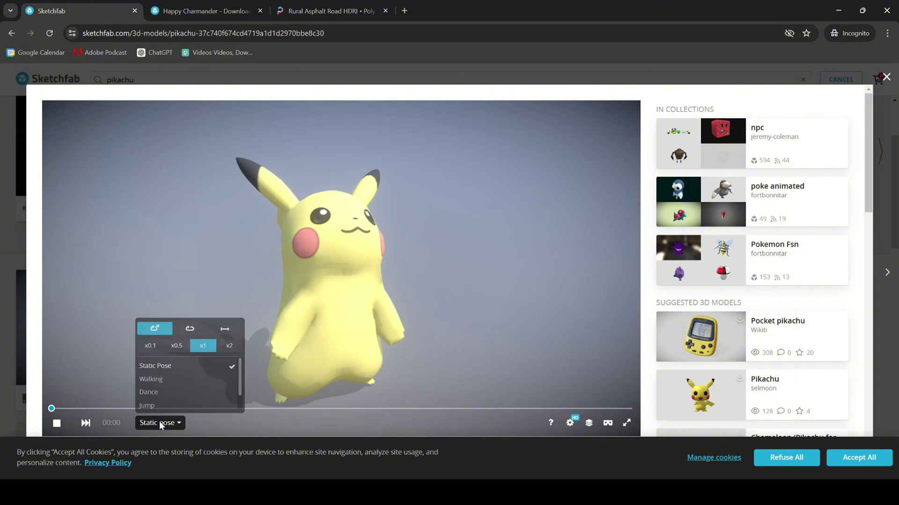
click(156, 379)
drag(262, 252, 319, 259)
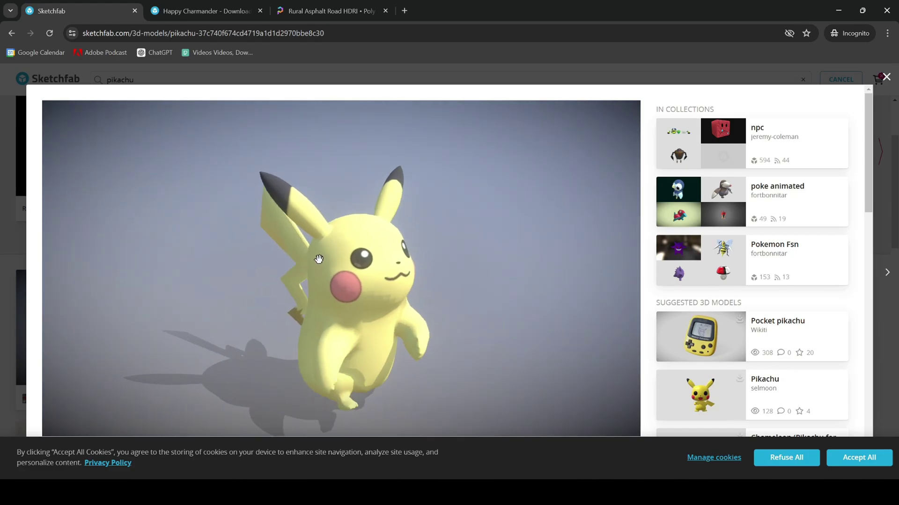
- Check the Happy Charmander page, then open Pikachu's Download 3D Model options
click(195, 10)
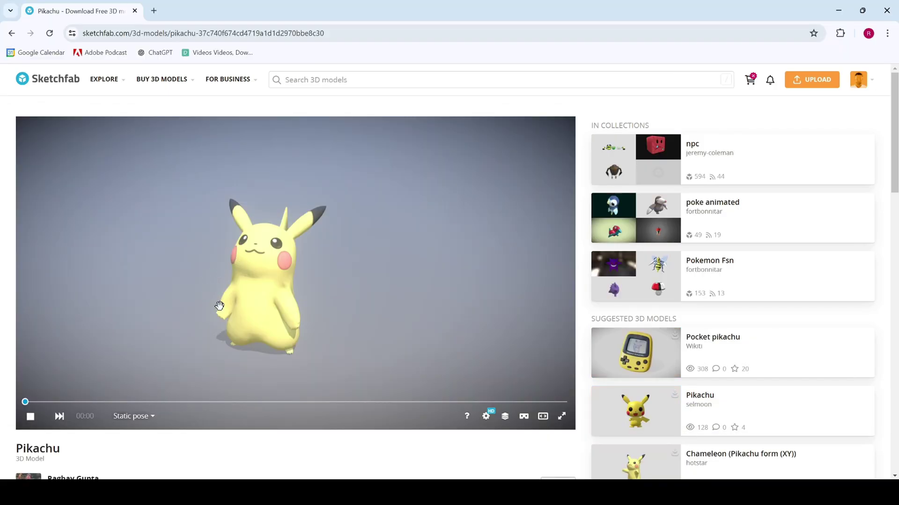
scroll(277, 450, down, 7)
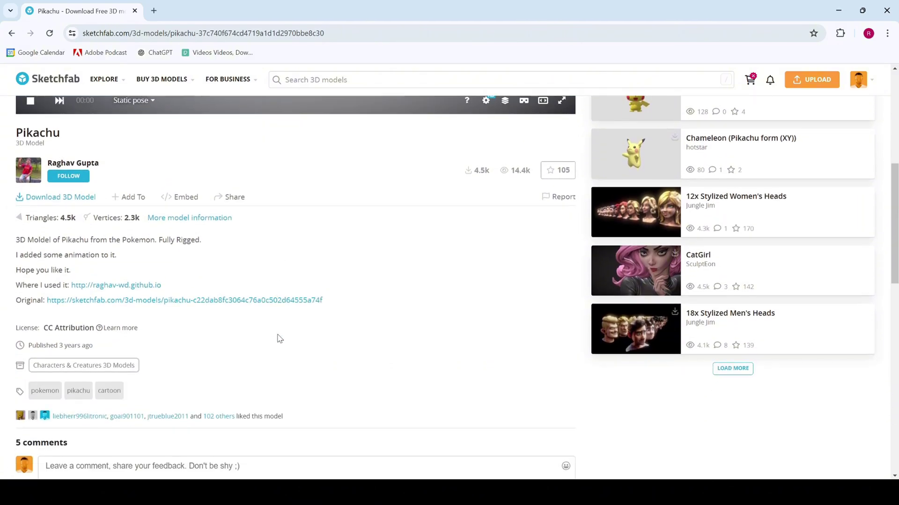
click(65, 204)
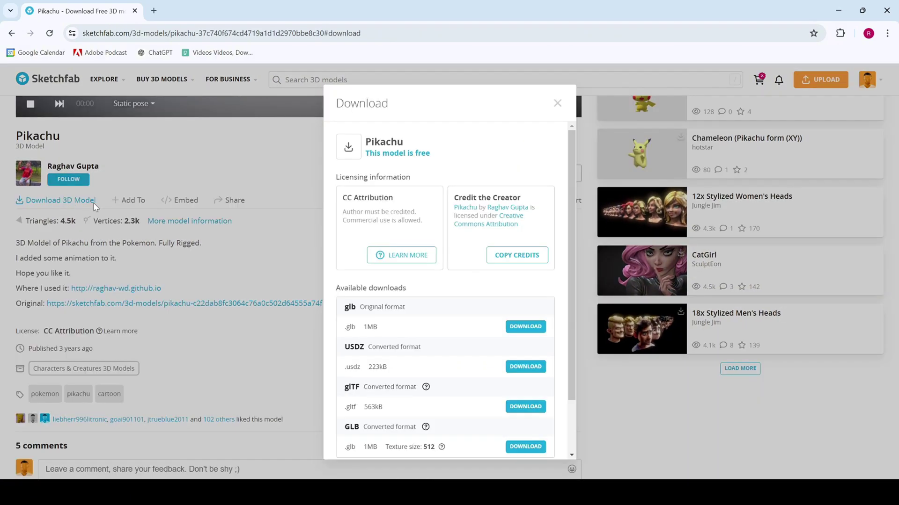
scroll(405, 358, down, 2)
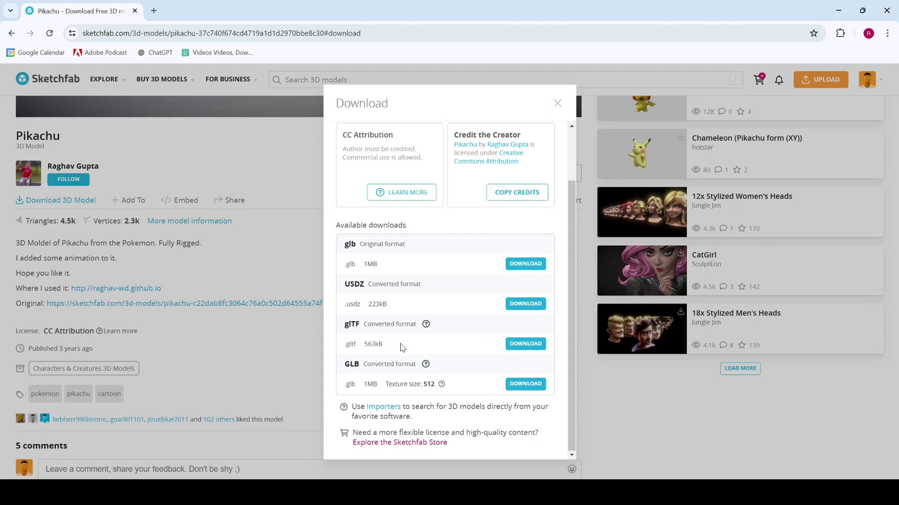
click(290, 472)
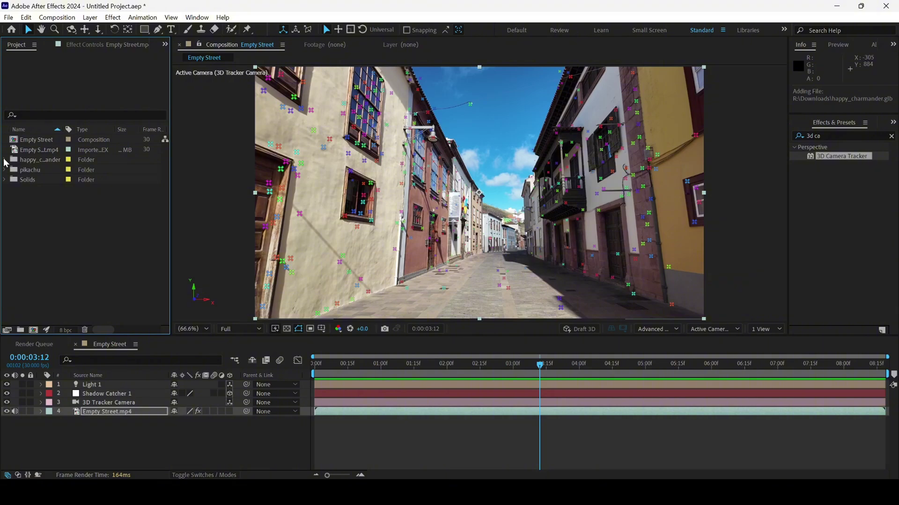
- Inspect the happy_charmander.glb and pikachu.glb models in the project, then select Shadow Catcher 1
click(5, 180)
click(46, 169)
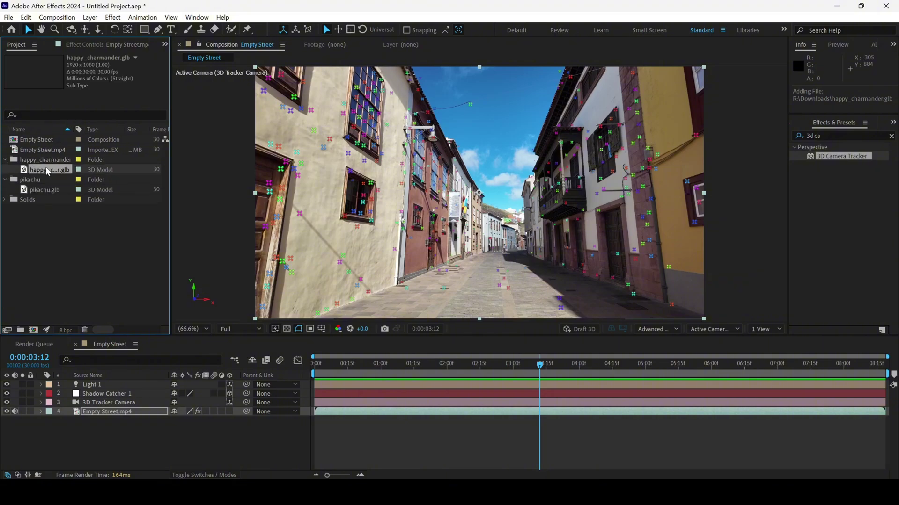
click(50, 190)
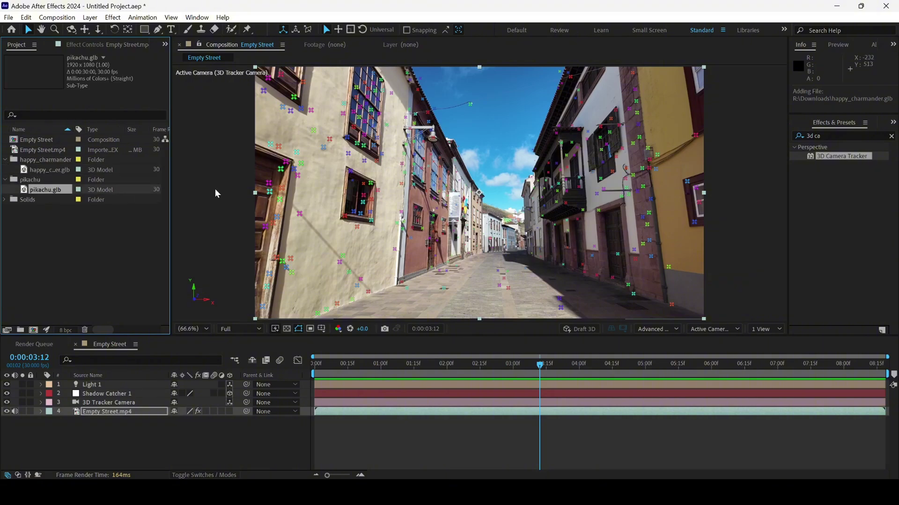
click(125, 394)
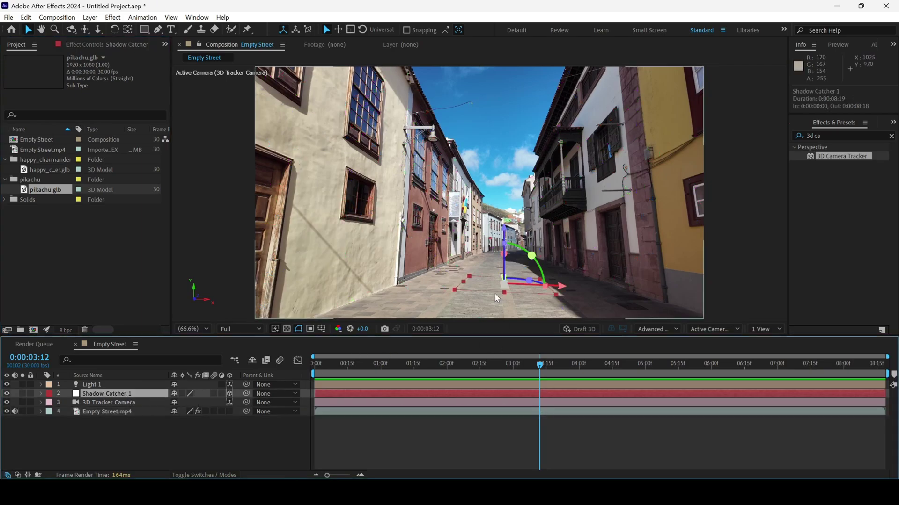
scroll(478, 230, up, 1)
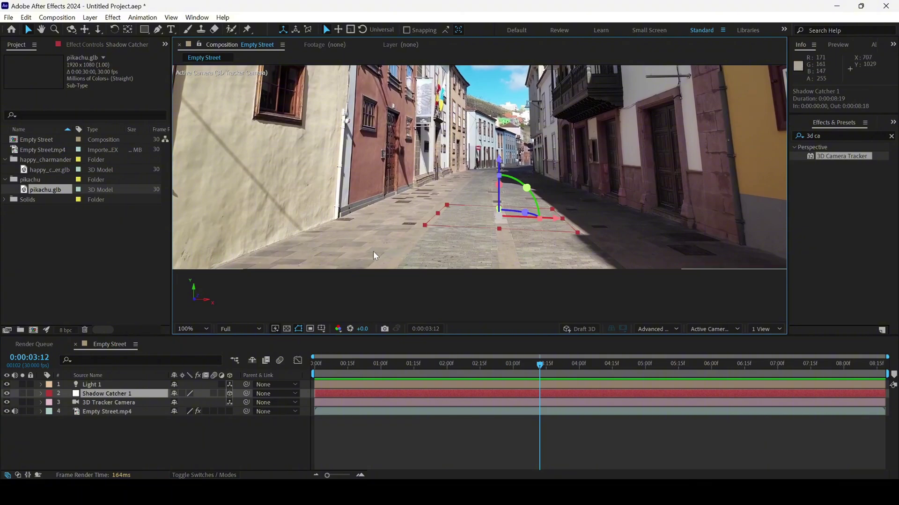
- Scale Shadow Catcher 1 to 901% so the plane spans the street
click(41, 394)
click(51, 403)
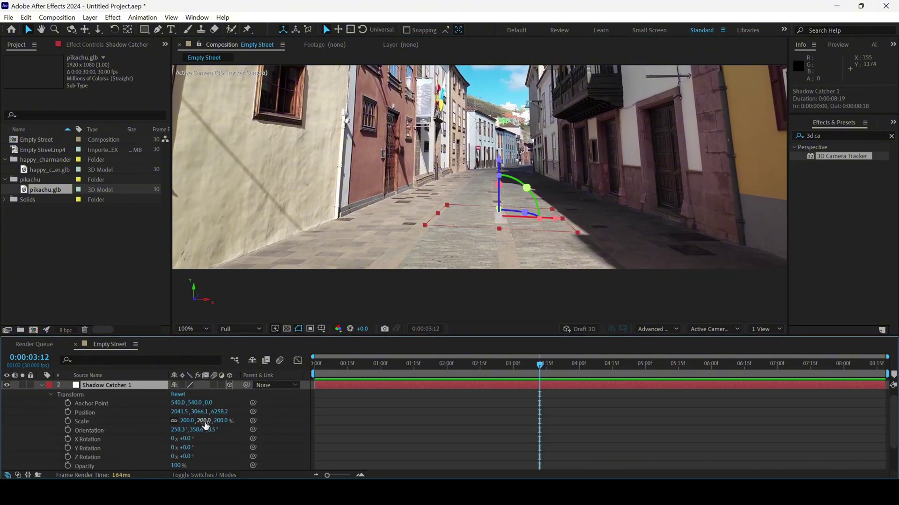
drag(205, 422, 560, 407)
key(Caps_Lock)
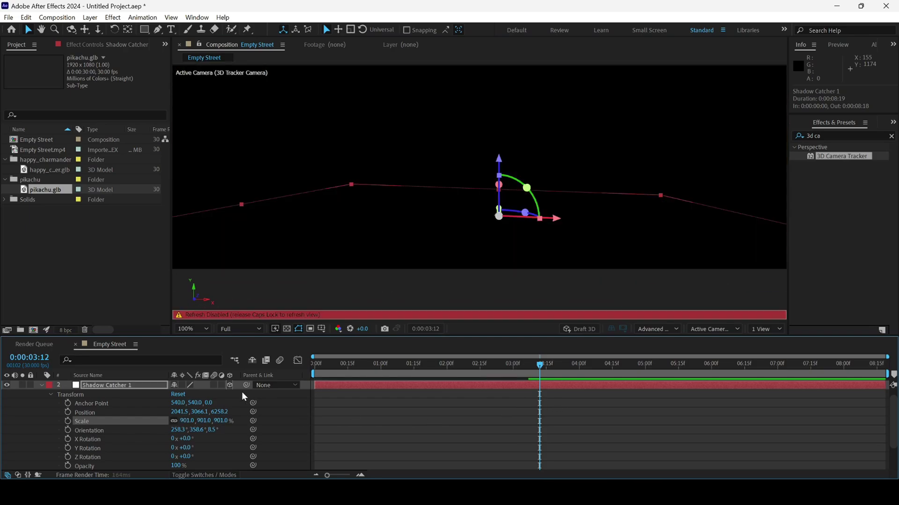
key(Caps_Lock)
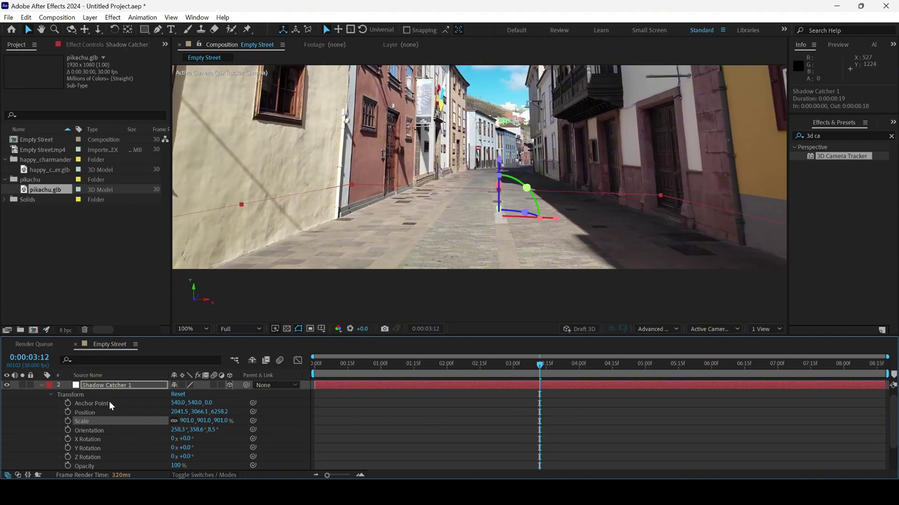
- Turn on Accepts Shadows in Shadow Catcher 1's Material Options
scroll(118, 423, down, 2)
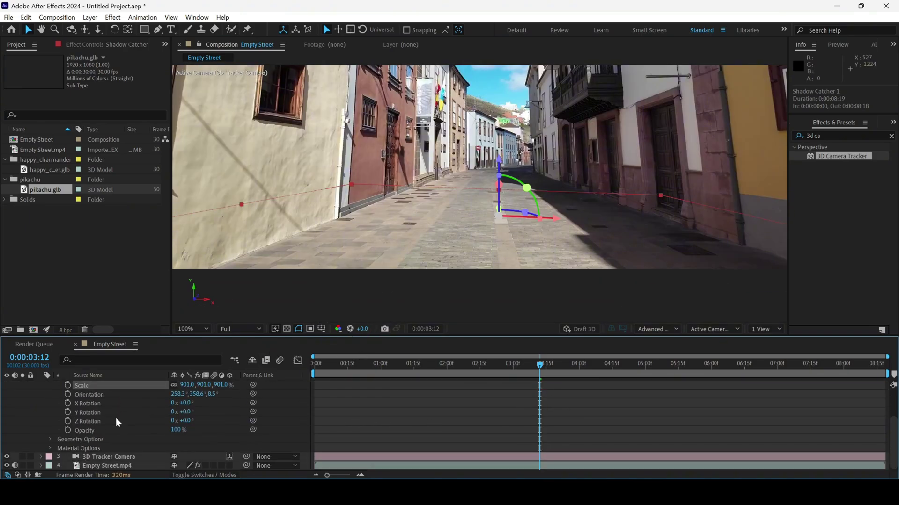
click(51, 440)
scroll(71, 438, down, 2)
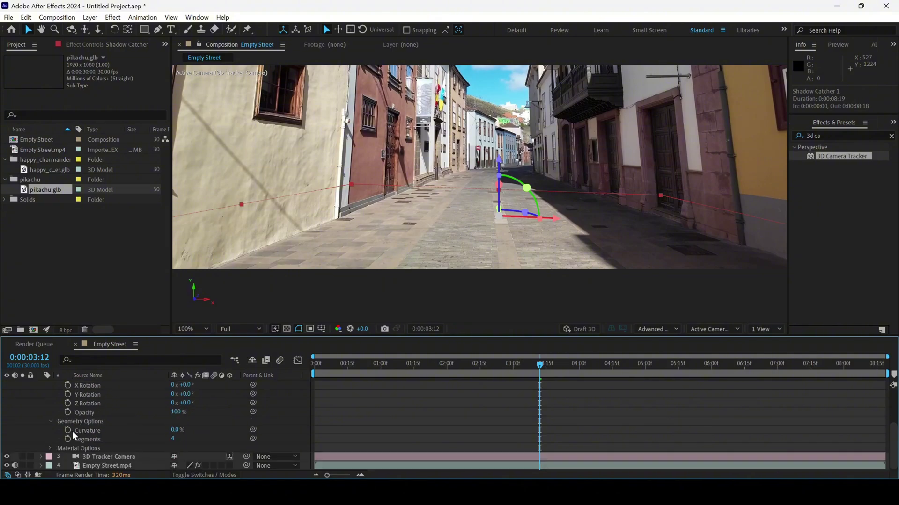
click(51, 449)
scroll(108, 418, down, 3)
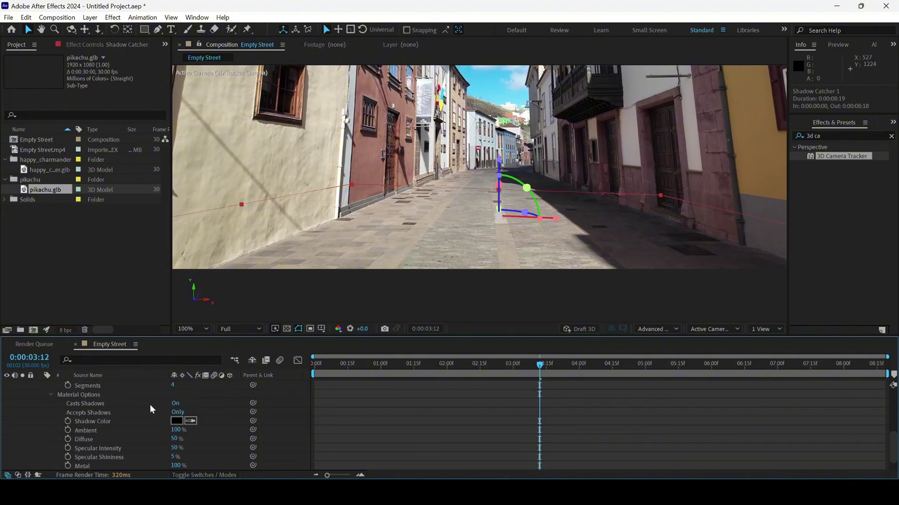
click(176, 414)
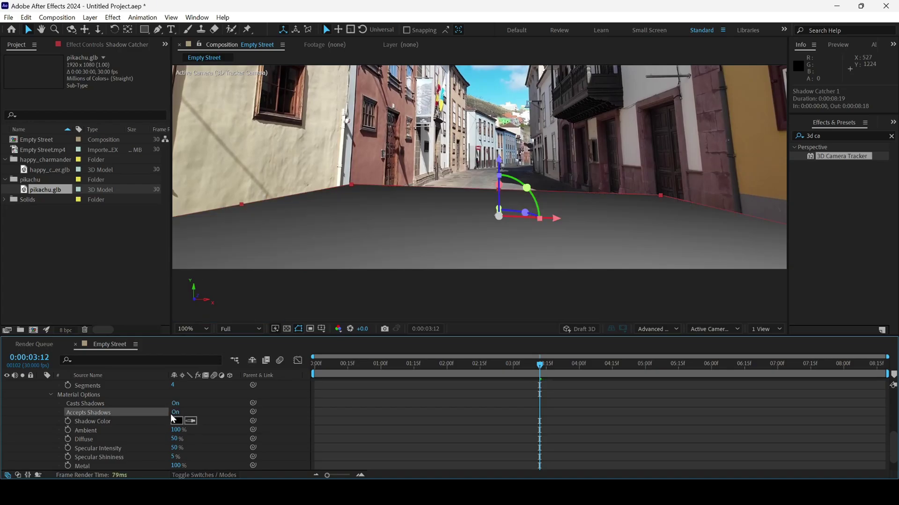
scroll(102, 421, up, 5)
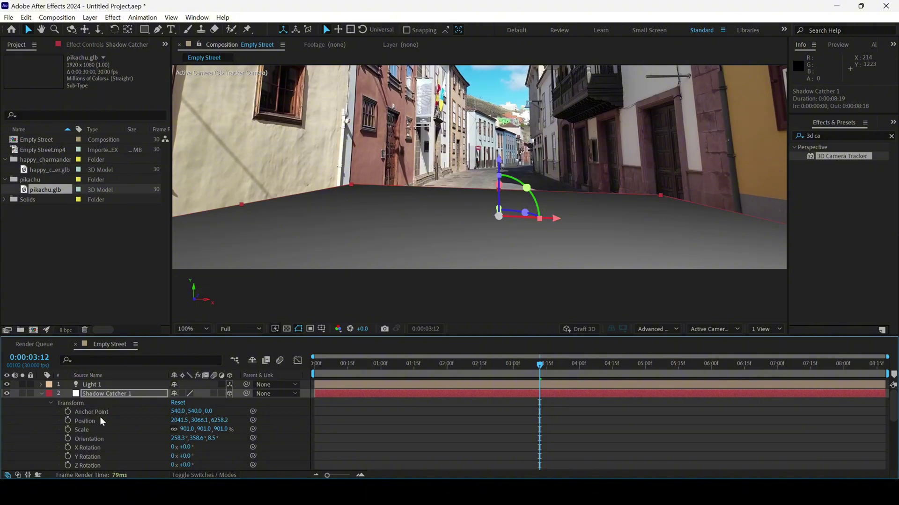
click(61, 179)
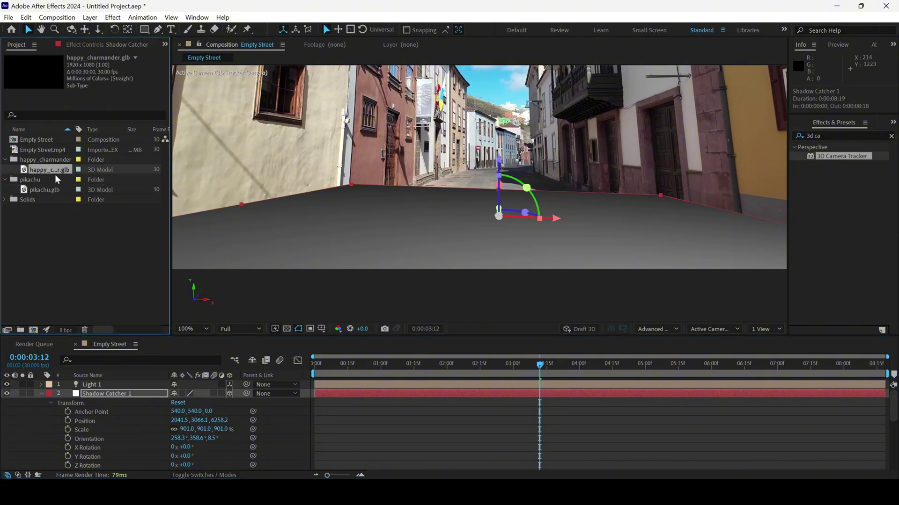
click(50, 193)
- Add pikachu.glb to the Empty Street comp and make the model comp size
drag(51, 194, 404, 185)
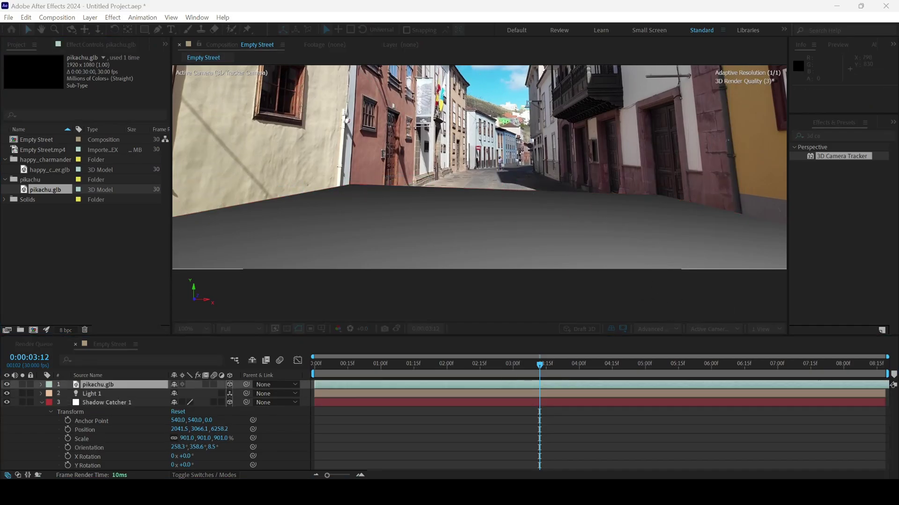
double_click(358, 187)
drag(388, 227, 429, 147)
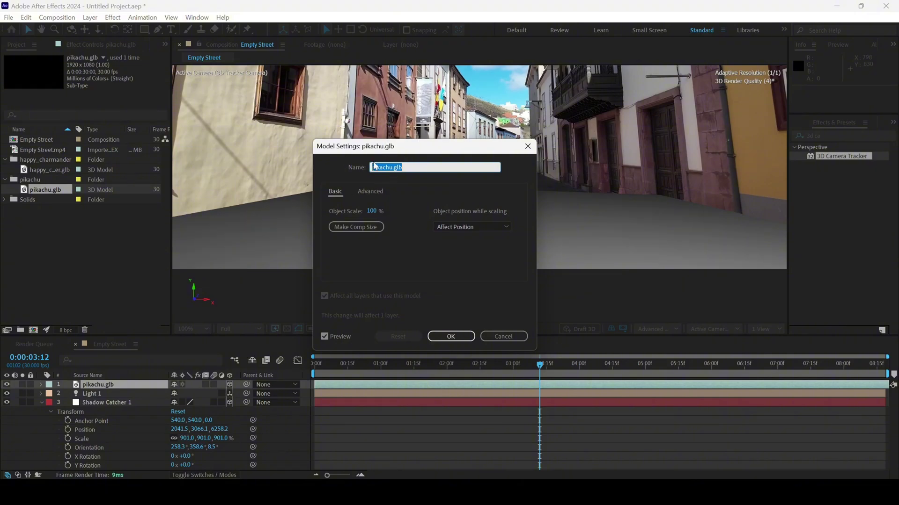
click(357, 228)
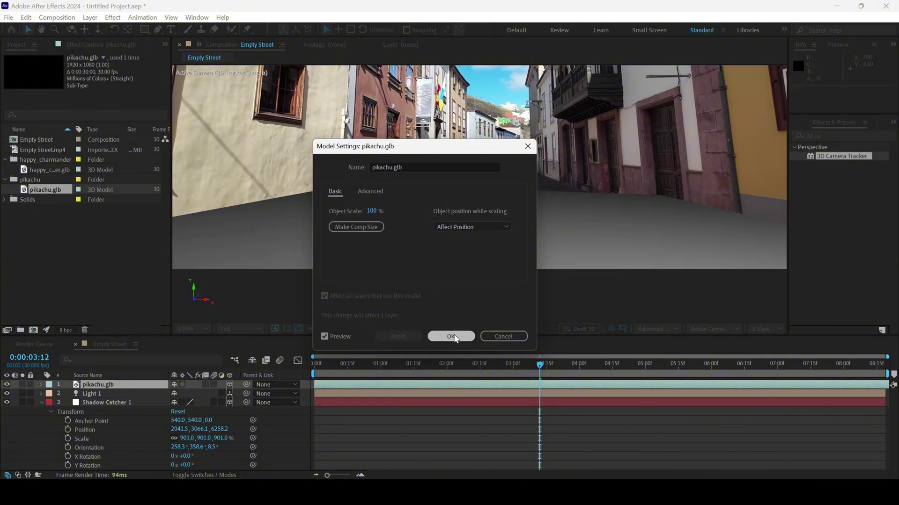
click(451, 336)
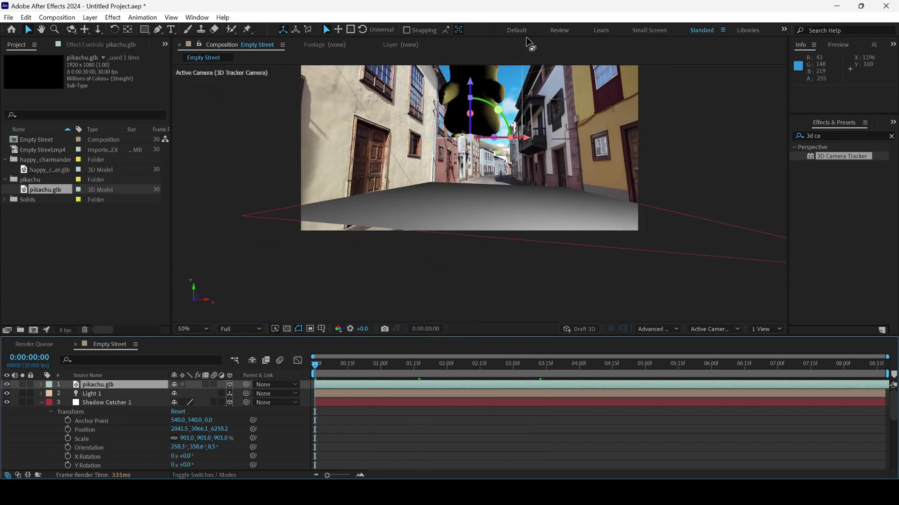
- Zoom the viewer out and back to 50%, checking the 3D renderer list without changing it
key(comma)
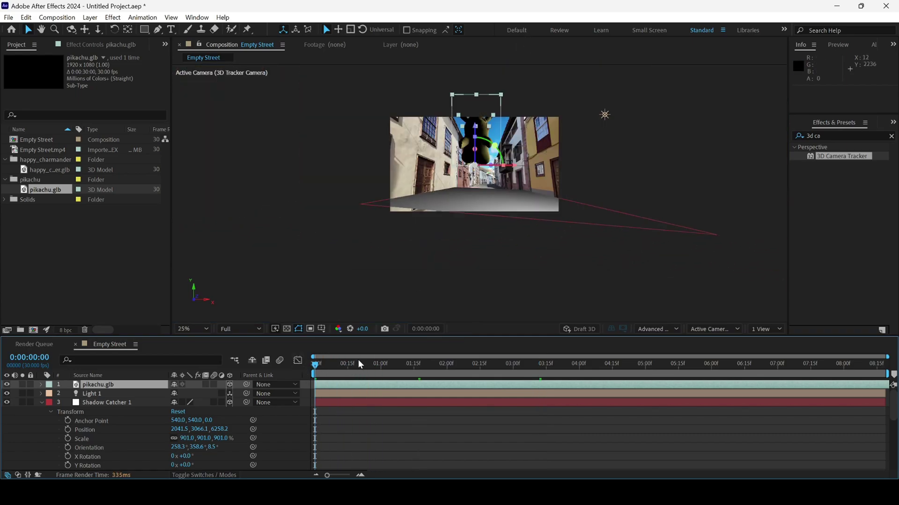
key(period)
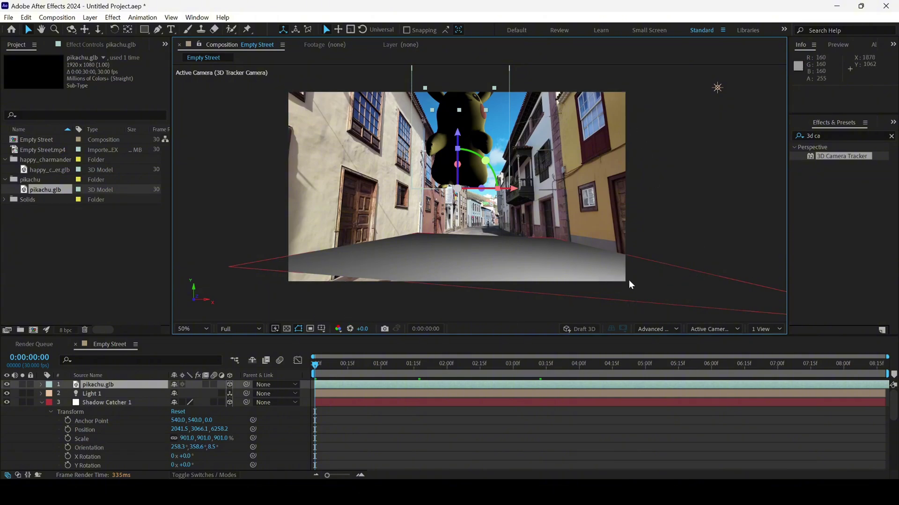
click(676, 329)
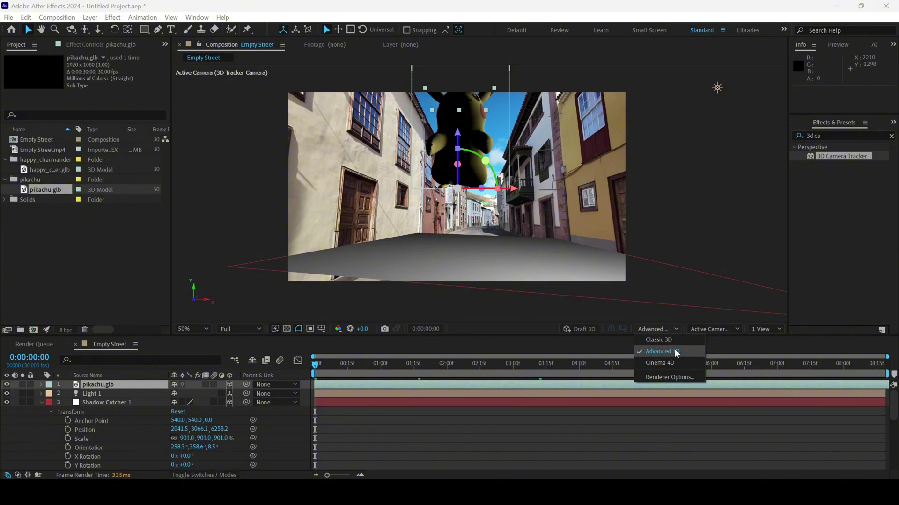
click(690, 184)
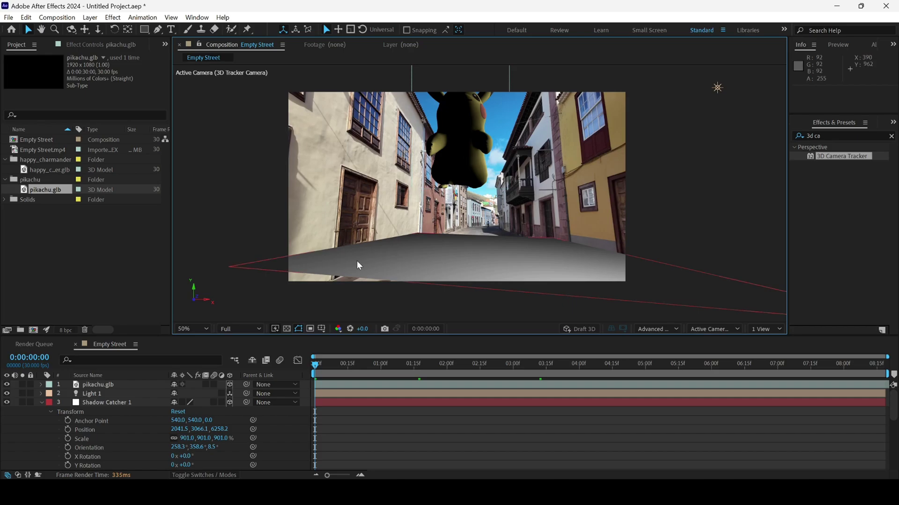
click(384, 254)
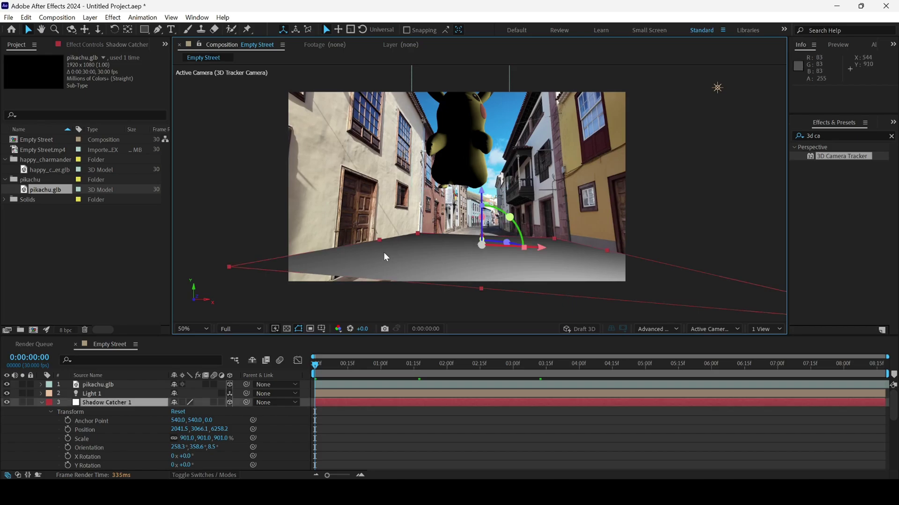
- Copy Shadow Catcher 1's Position onto the pikachu.glb layer's Position
click(83, 429)
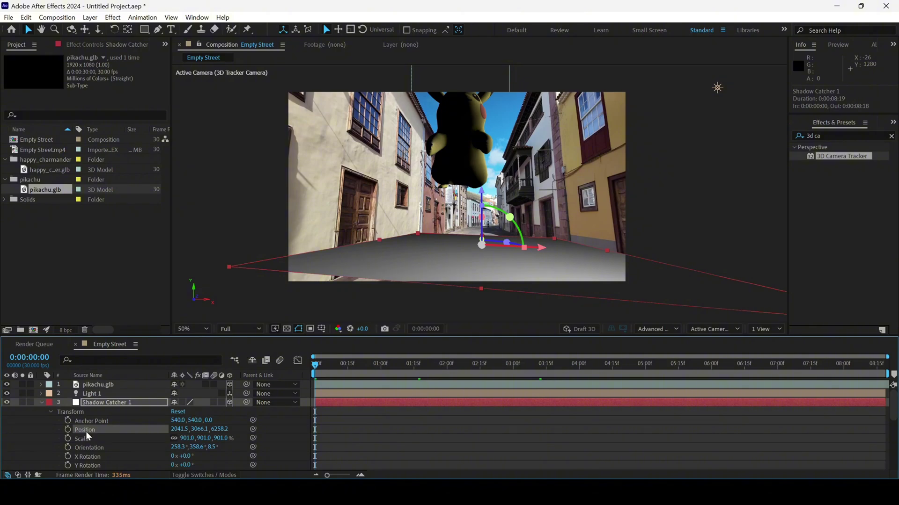
click(96, 384)
click(40, 385)
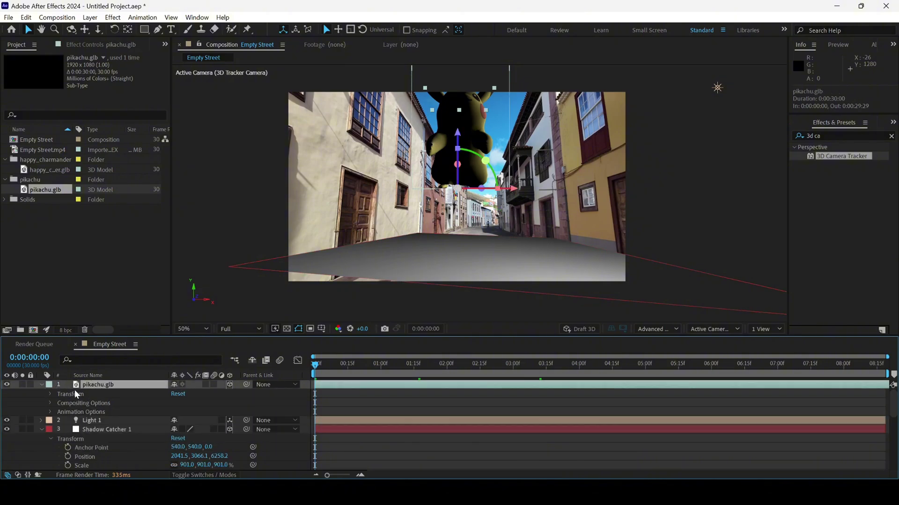
click(49, 394)
click(86, 412)
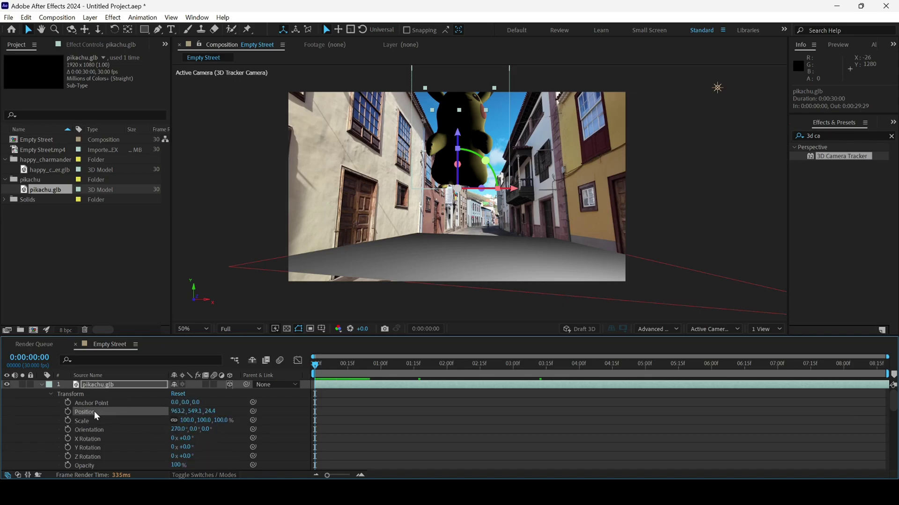
key(ctrl+v)
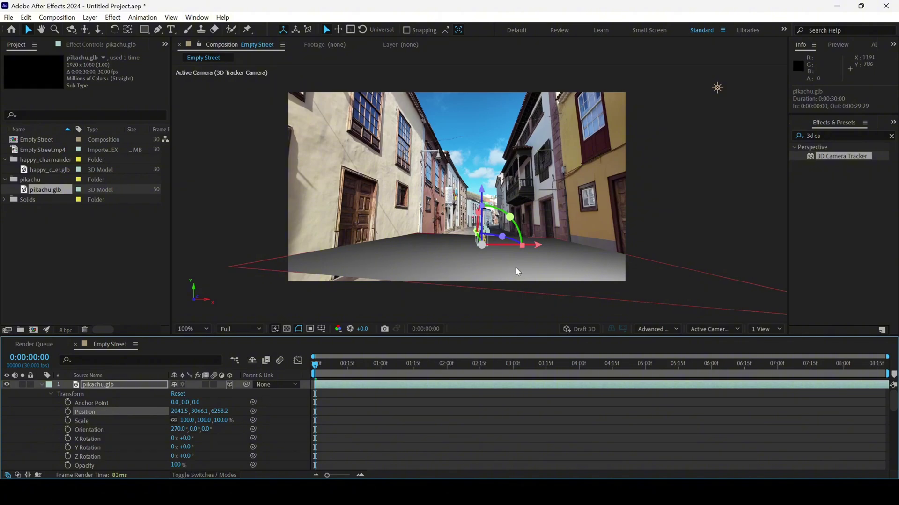
- Scale Pikachu to 164% and collapse its layer properties
scroll(516, 267, up, 2)
scroll(526, 270, up, 2)
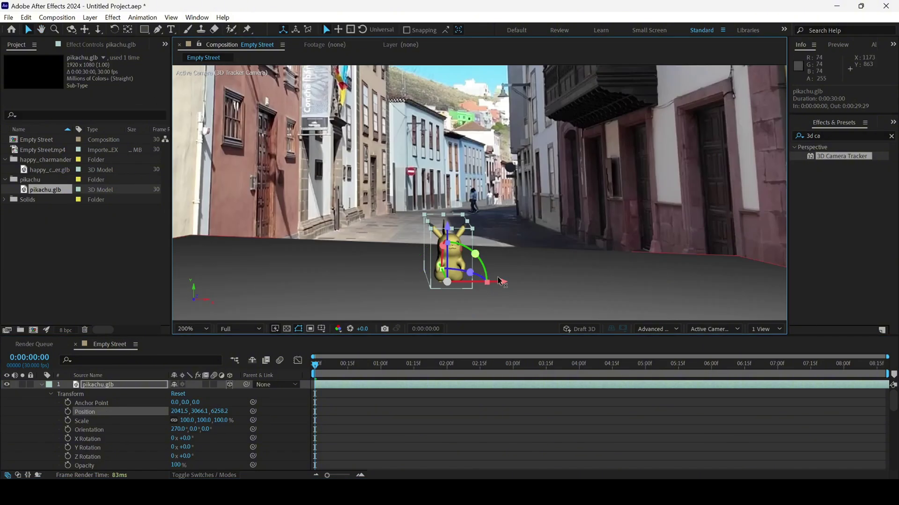
scroll(520, 278, down, 2)
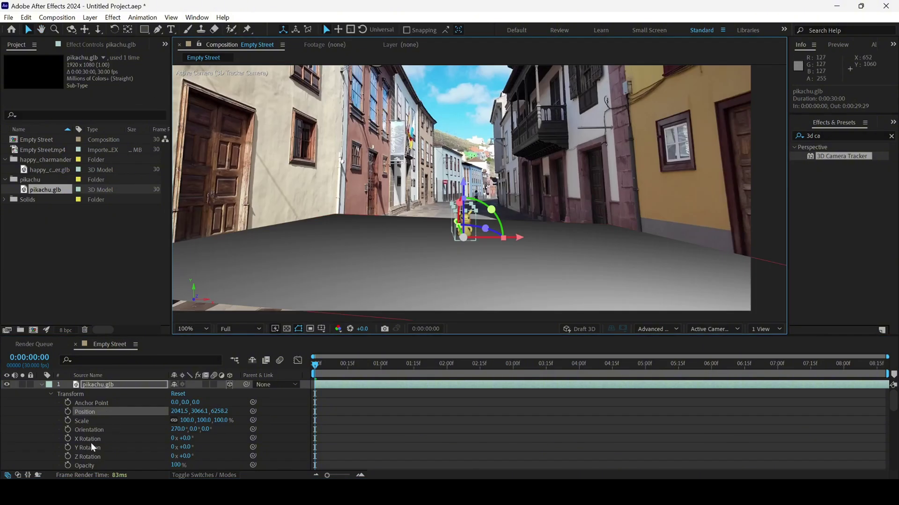
drag(220, 420, 247, 418)
click(384, 192)
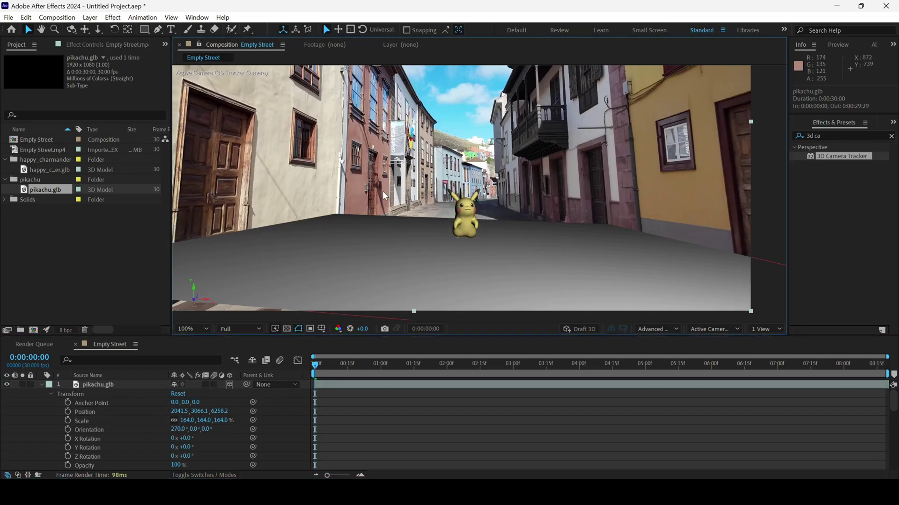
click(40, 385)
click(84, 394)
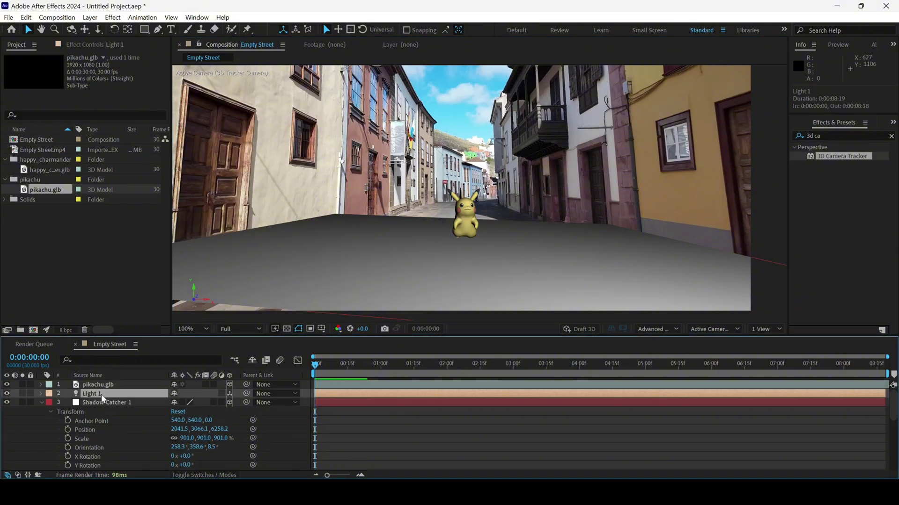
- Change Light 1's Light Type to Environment in Light Settings
double_click(97, 395)
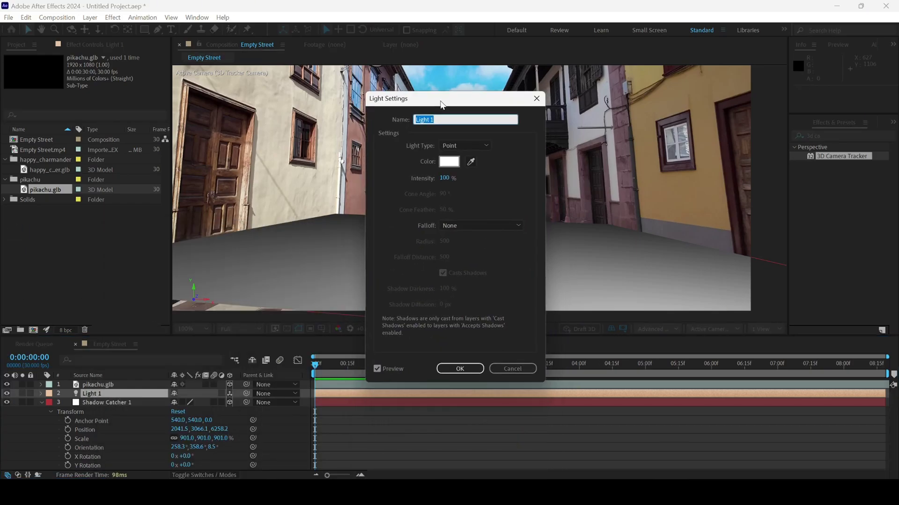
click(453, 146)
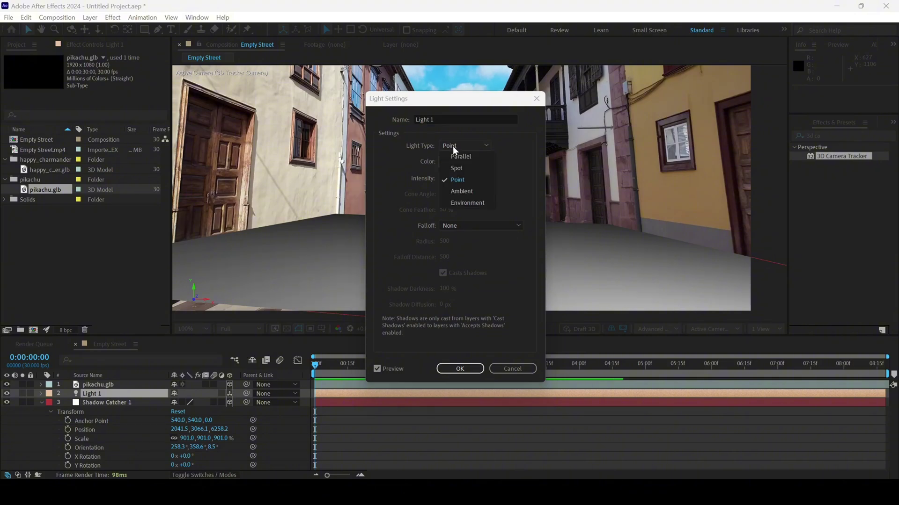
click(460, 201)
key(Return)
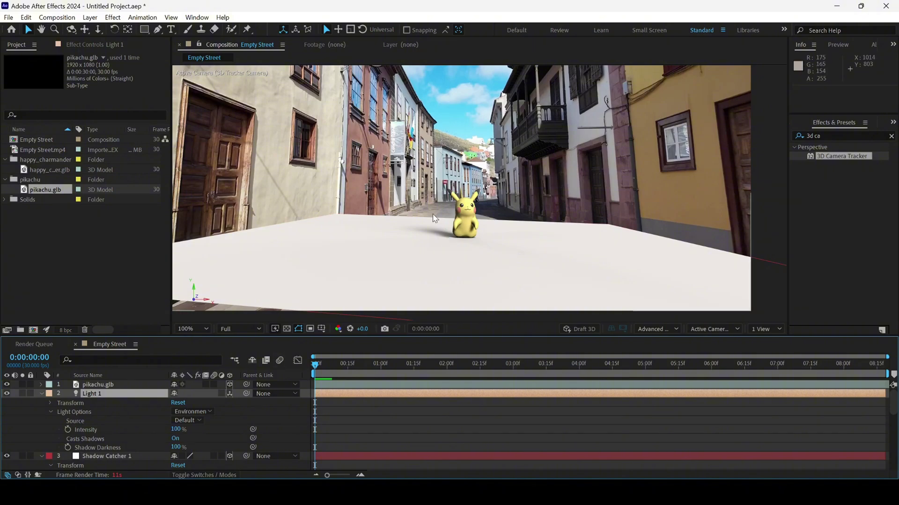
scroll(433, 213, down, 2)
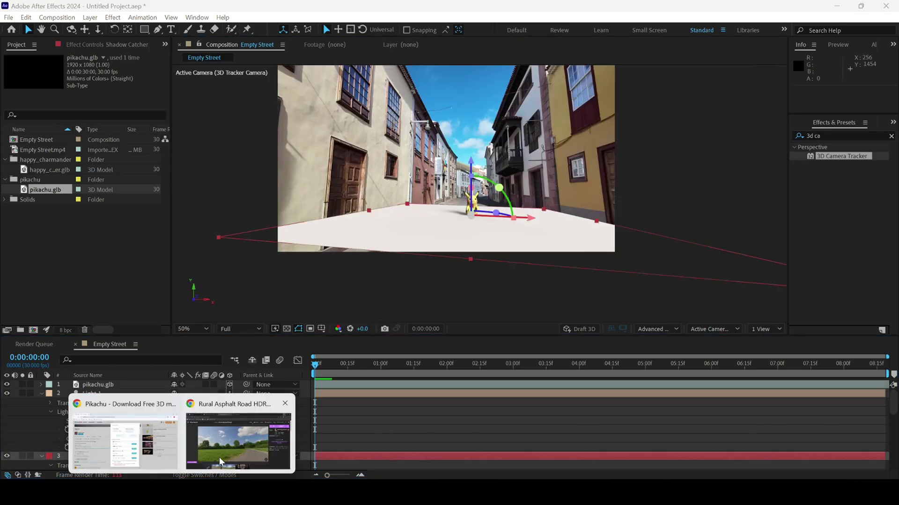
- Look around the Rural Asphalt Road HDRI preview until the road curves left
click(219, 456)
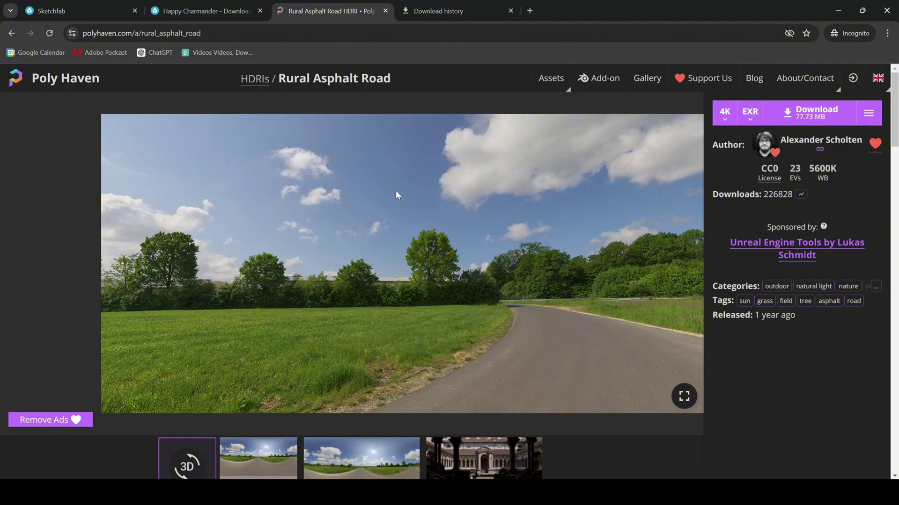
drag(396, 195, 190, 169)
drag(395, 173, 357, 294)
drag(271, 281, 349, 258)
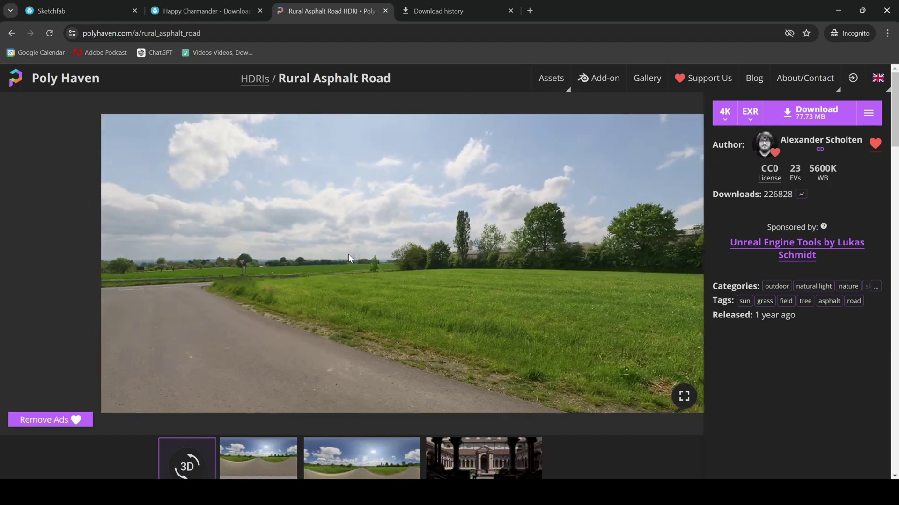
- Browse Poly Haven's library of 736 HDRIs, then return to After Effects
click(71, 86)
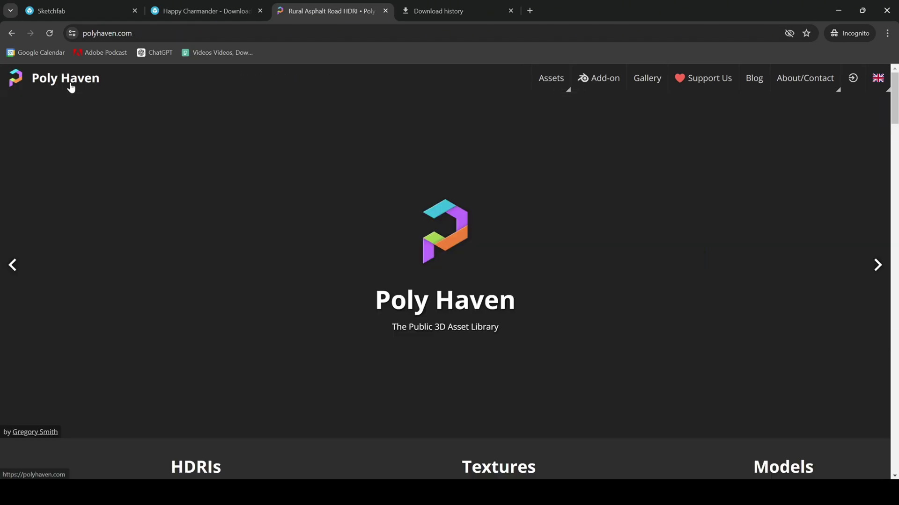
scroll(355, 224, down, 12)
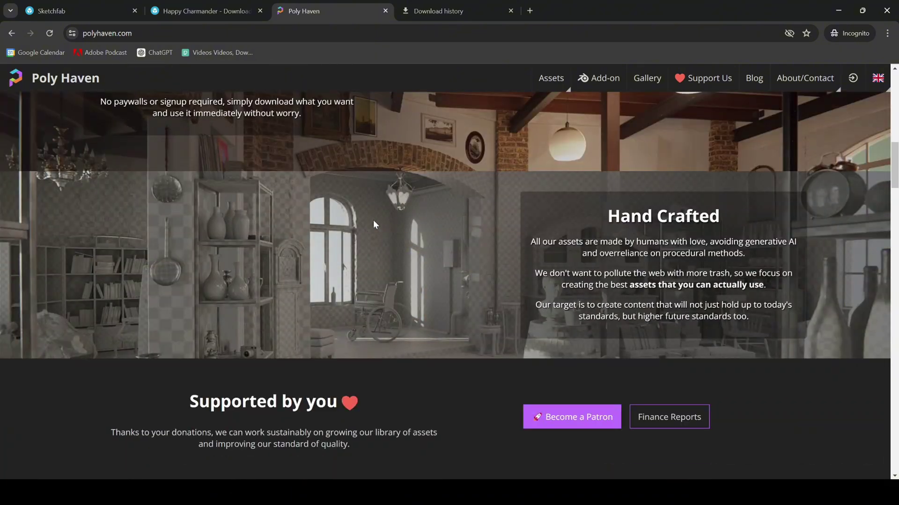
scroll(305, 200, up, 8)
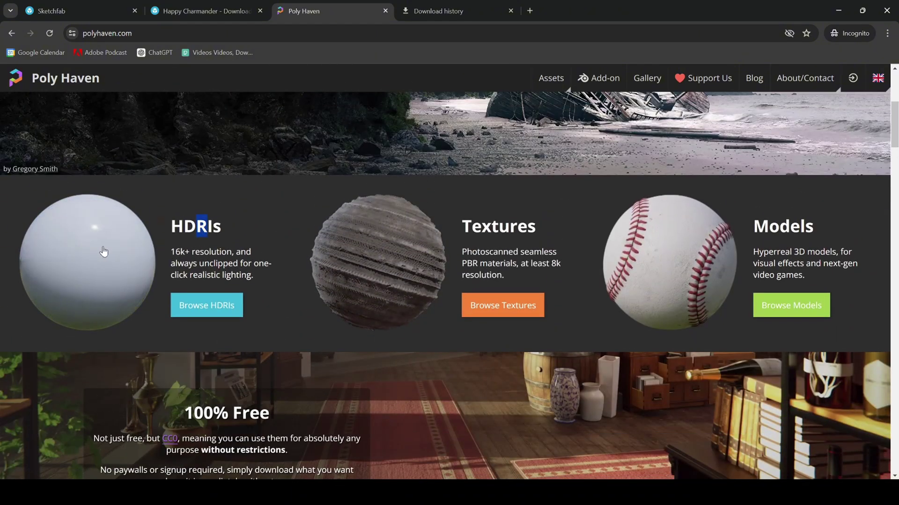
click(204, 305)
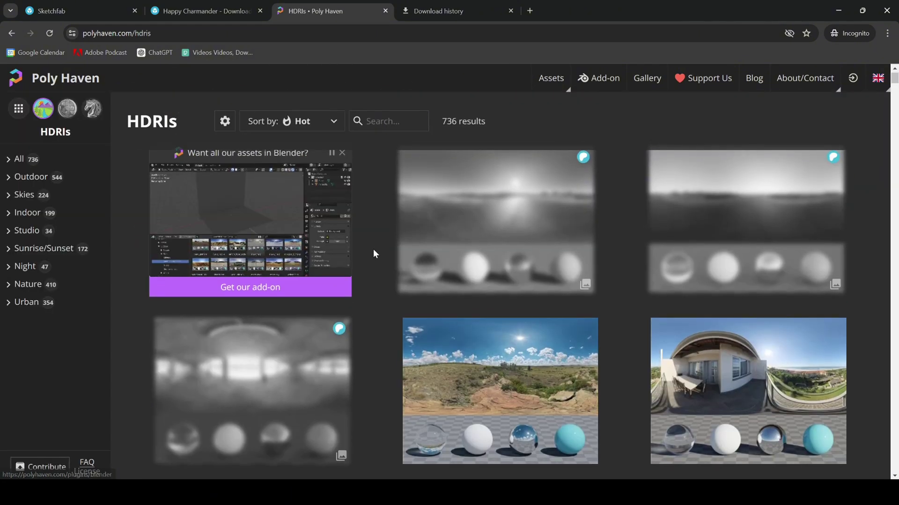
scroll(373, 253, down, 5)
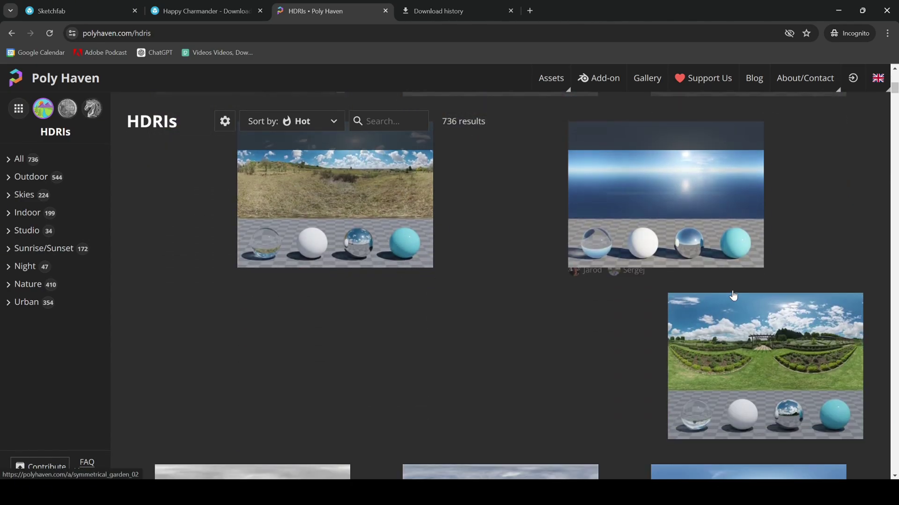
scroll(732, 305, down, 1)
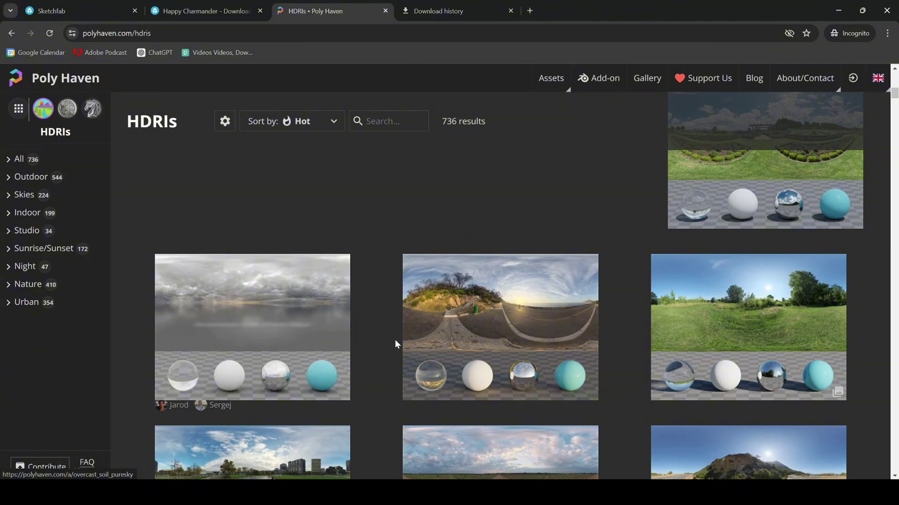
scroll(728, 305, down, 3)
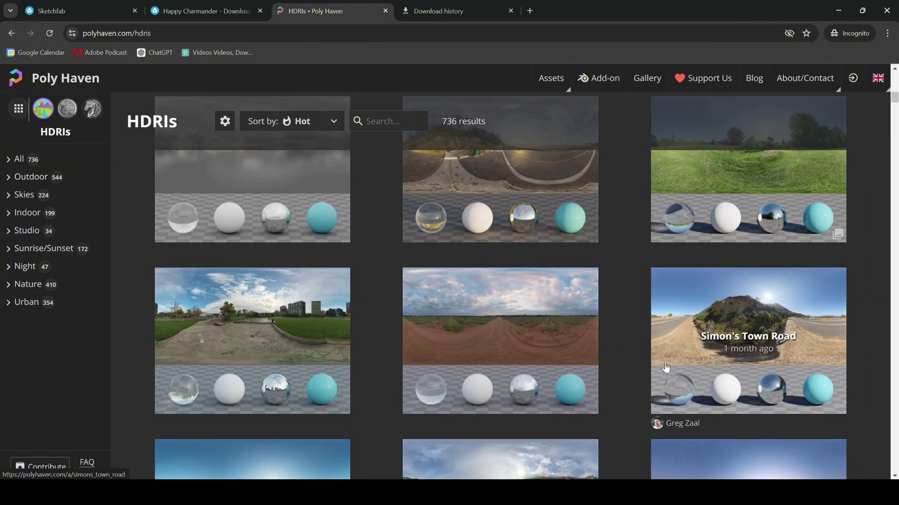
scroll(665, 360, down, 4)
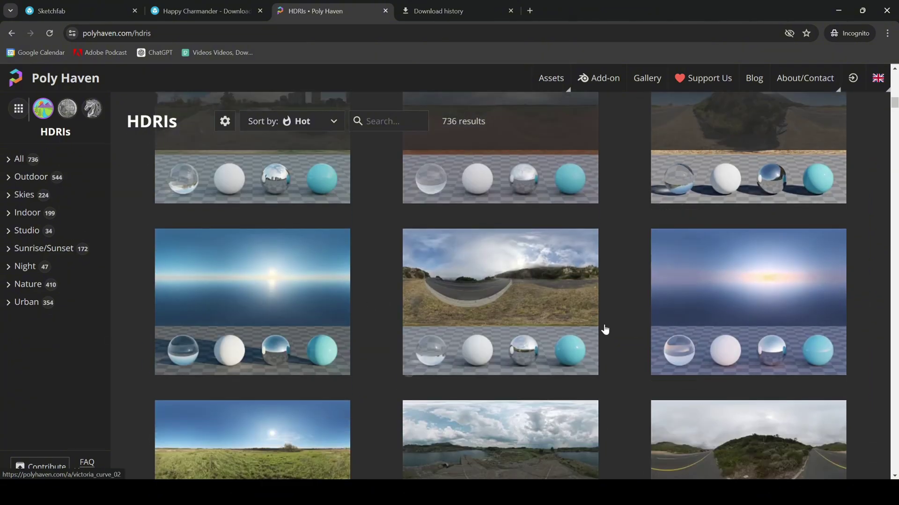
scroll(604, 329, down, 2)
scroll(515, 330, down, 1)
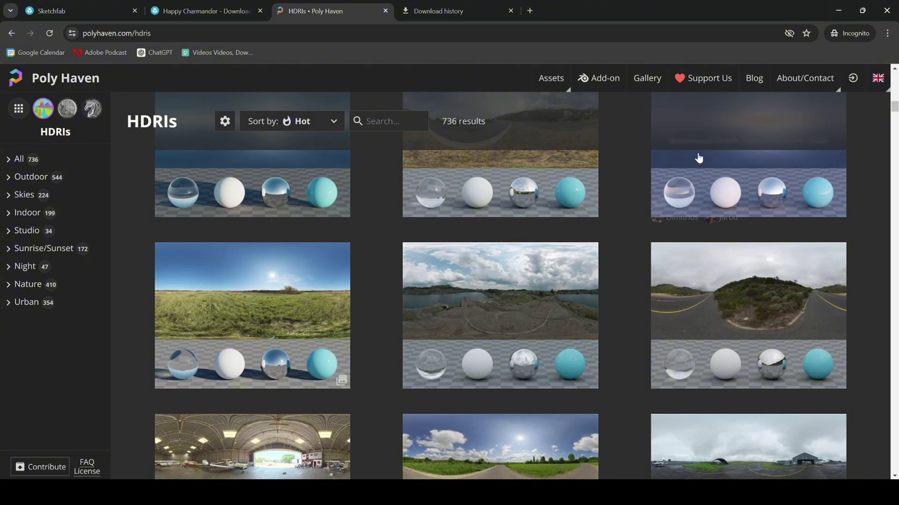
click(839, 11)
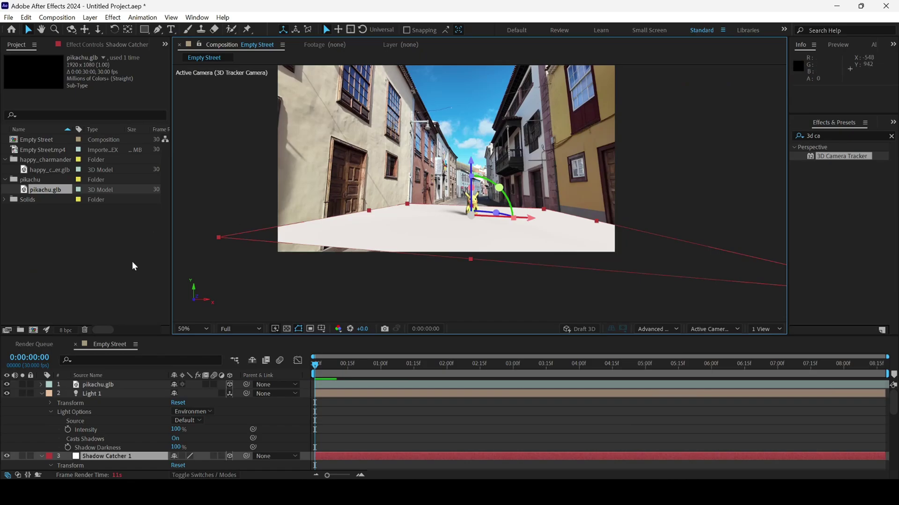
- Import rural_asphalt_road_4k.hdr and set it as Light 1's Source
drag(43, 196, 456, 163)
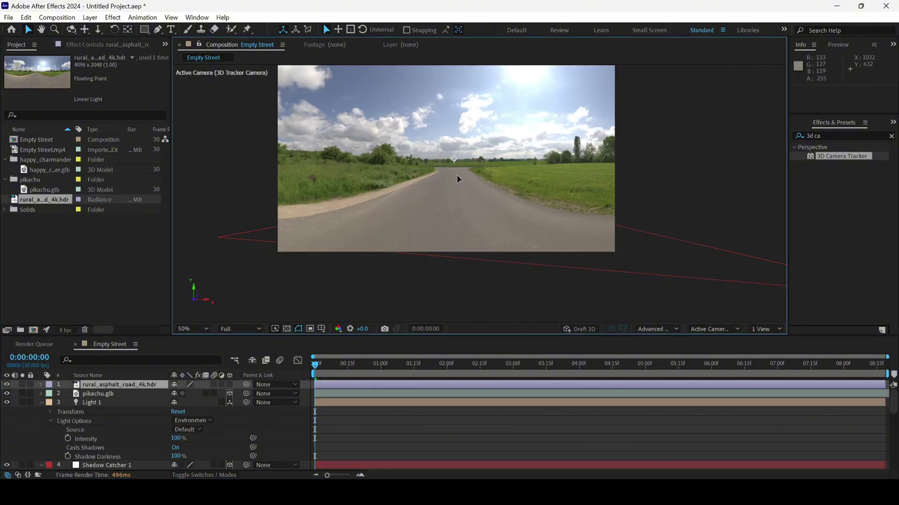
drag(414, 145, 443, 169)
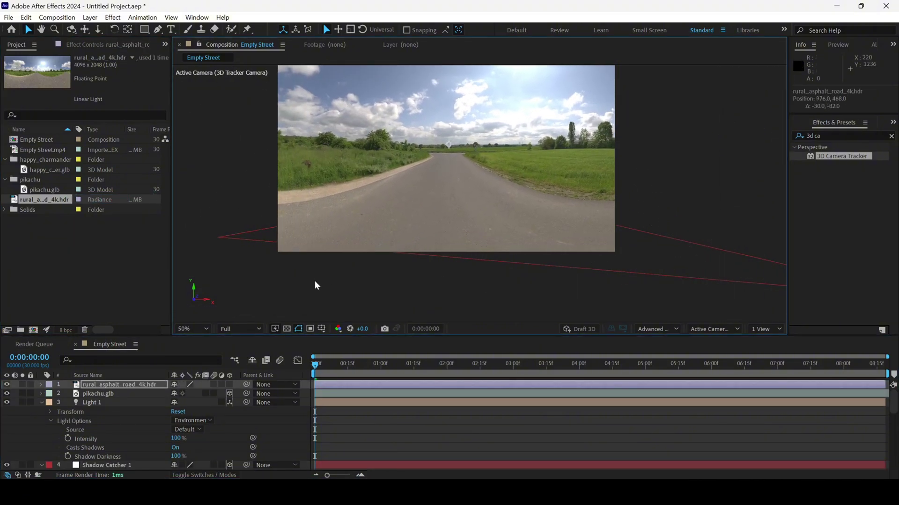
click(92, 404)
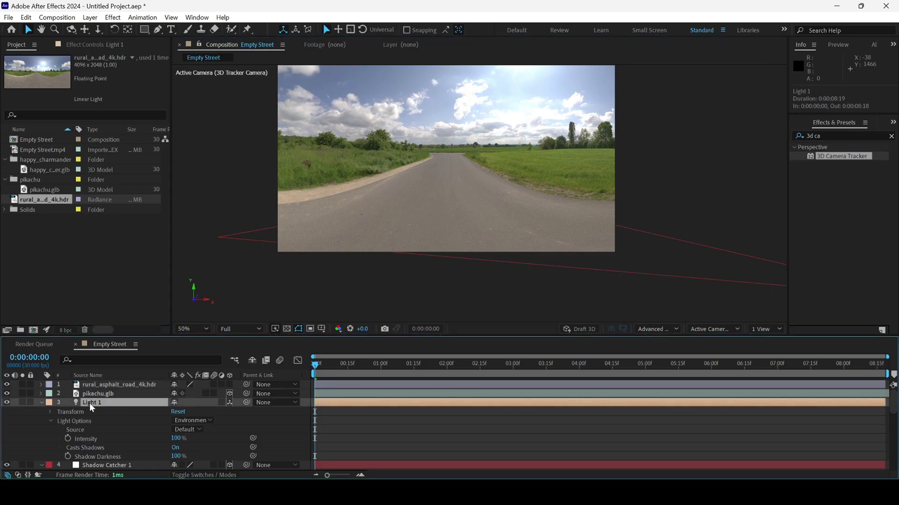
click(84, 429)
click(187, 430)
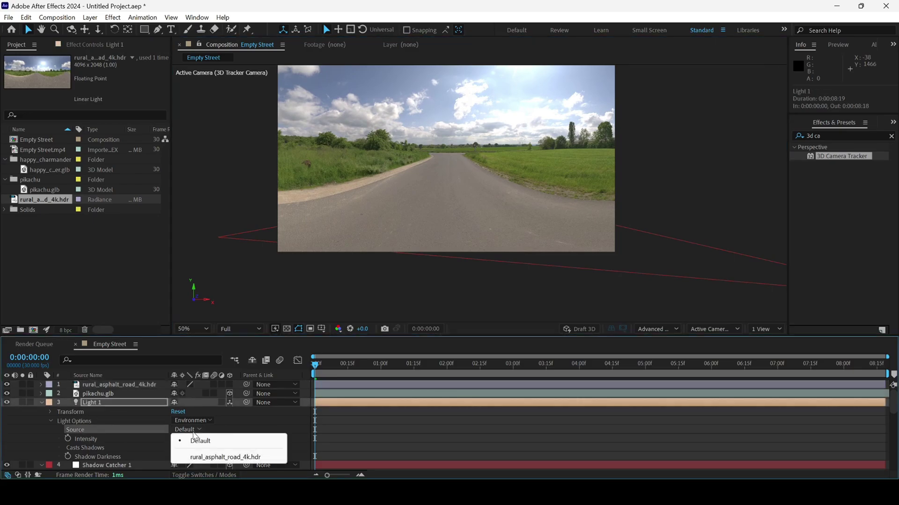
click(216, 457)
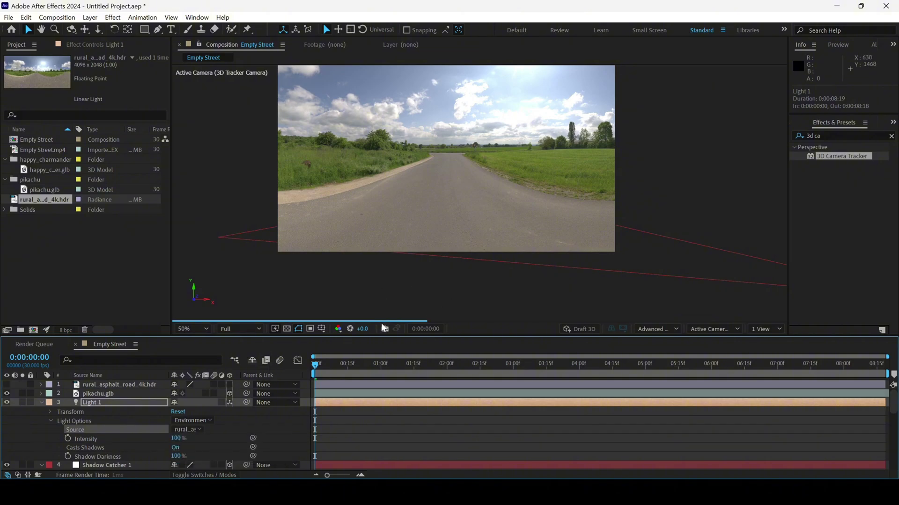
scroll(479, 193, up, 2)
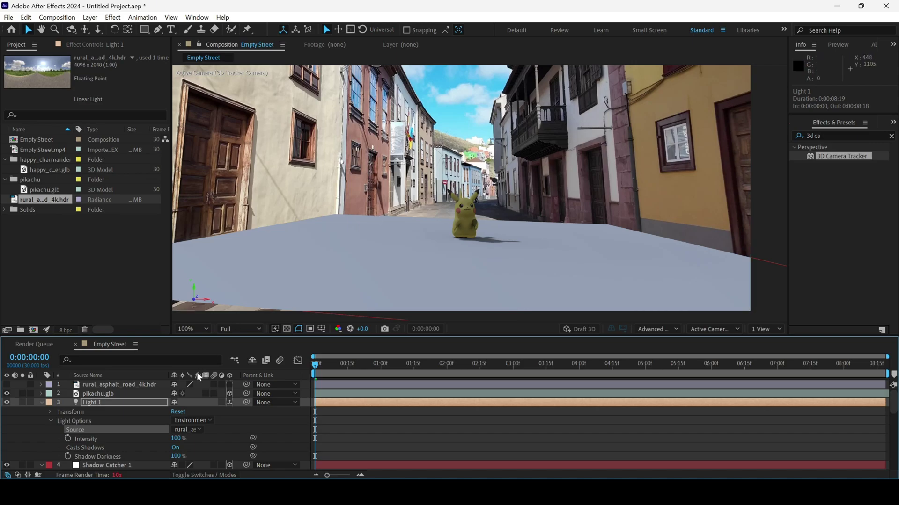
- Give Light 1 a Y Rotation of 180° and 127% intensity so the shadow swings left
click(50, 412)
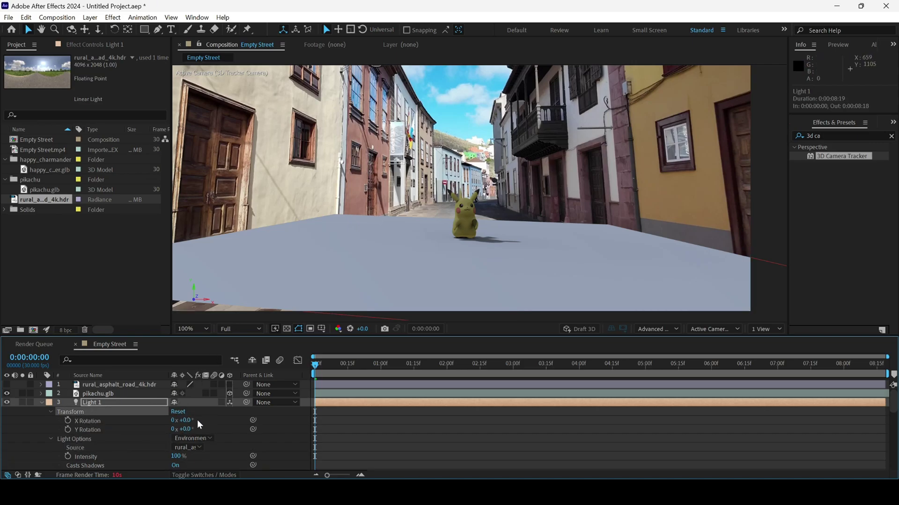
drag(187, 429, 265, 428)
key(period)
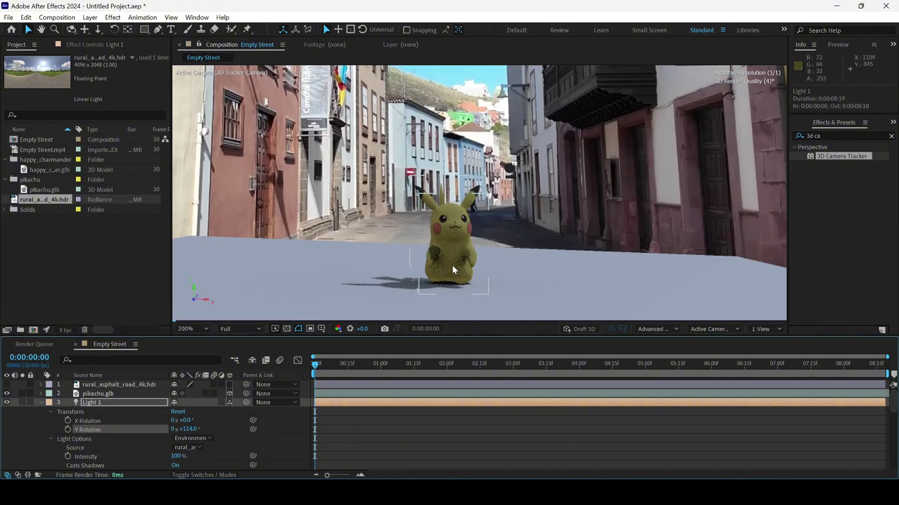
drag(190, 430, 228, 432)
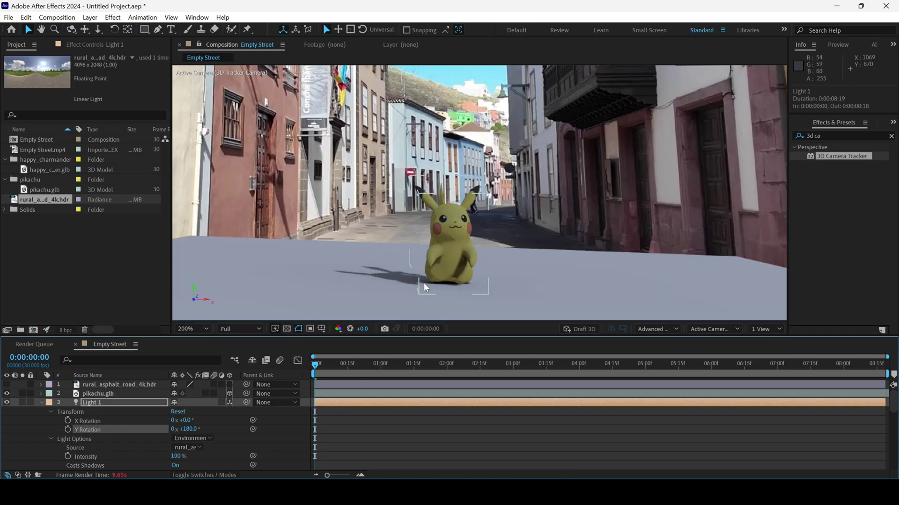
scroll(128, 448, down, 1)
drag(178, 430, 193, 434)
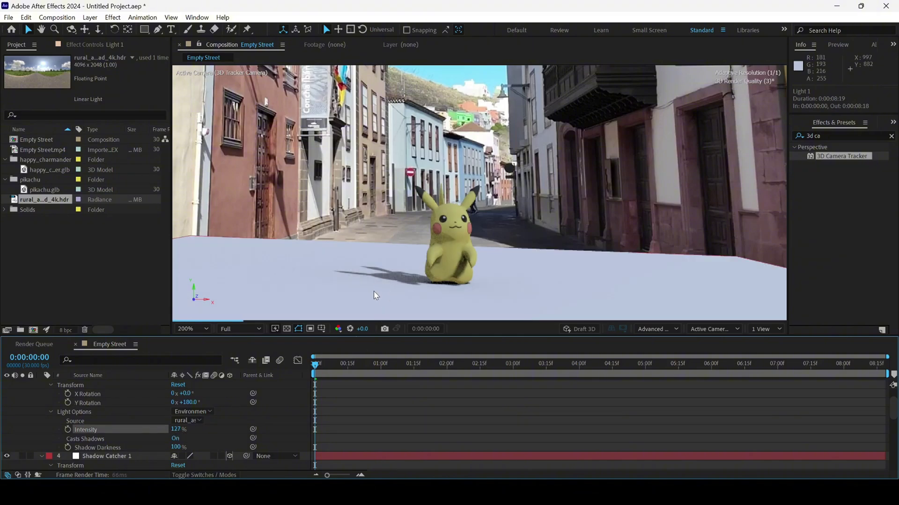
scroll(397, 285, down, 2)
scroll(128, 435, down, 1)
- Set Shadow Catcher 1's Accepts Shadows to Only so the shadow lands on the street
click(95, 431)
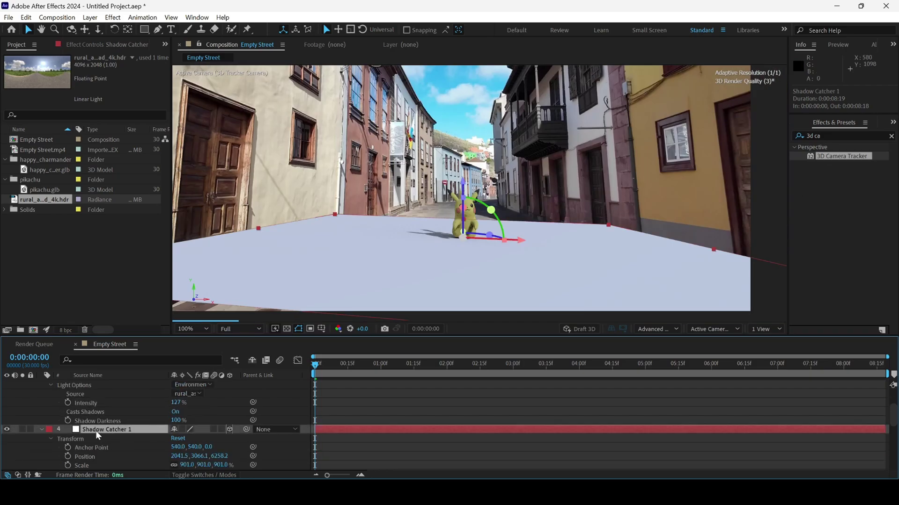
scroll(93, 437, down, 4)
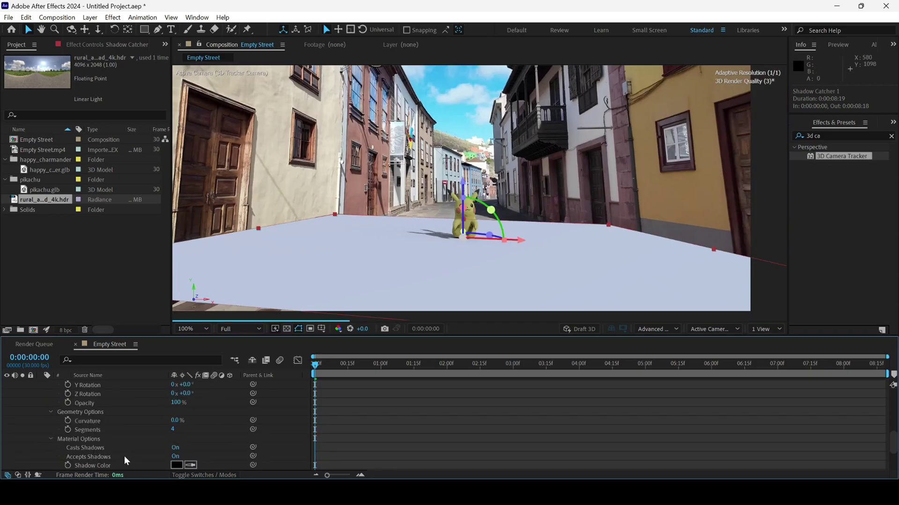
click(175, 457)
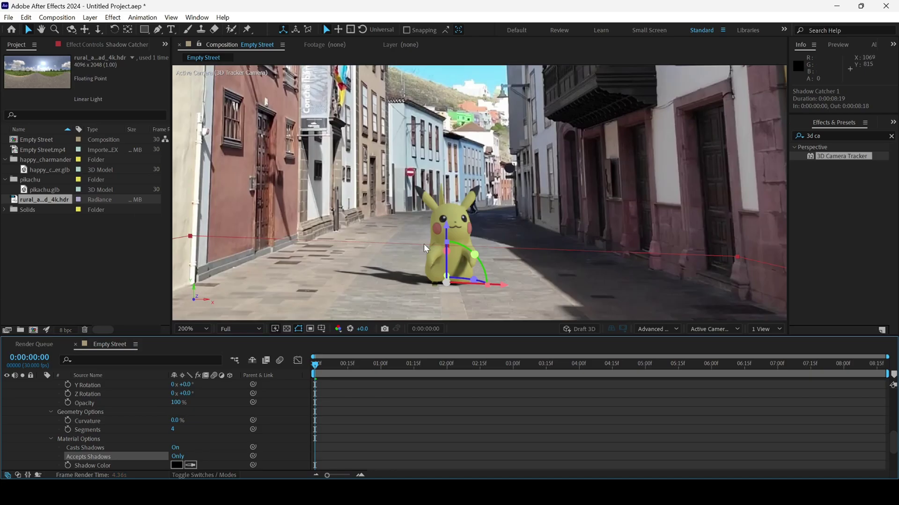
scroll(423, 243, up, 2)
scroll(399, 285, down, 2)
- Scrub to frame 7 and change the preview resolution from Quarter to Half
click(239, 329)
click(251, 390)
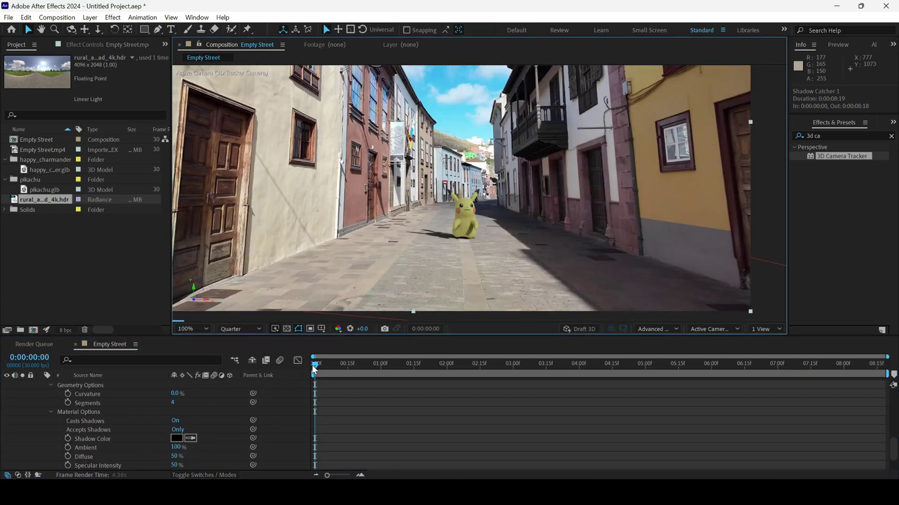
drag(314, 365, 531, 365)
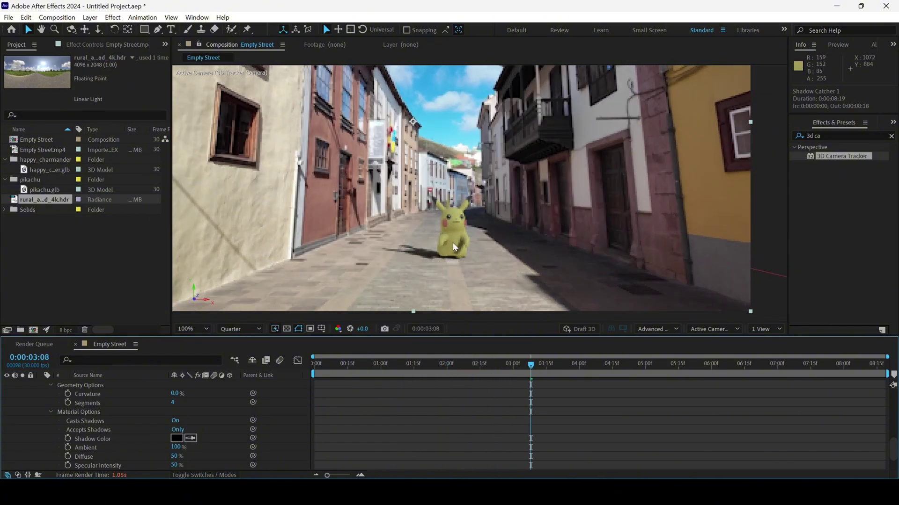
click(243, 327)
click(235, 366)
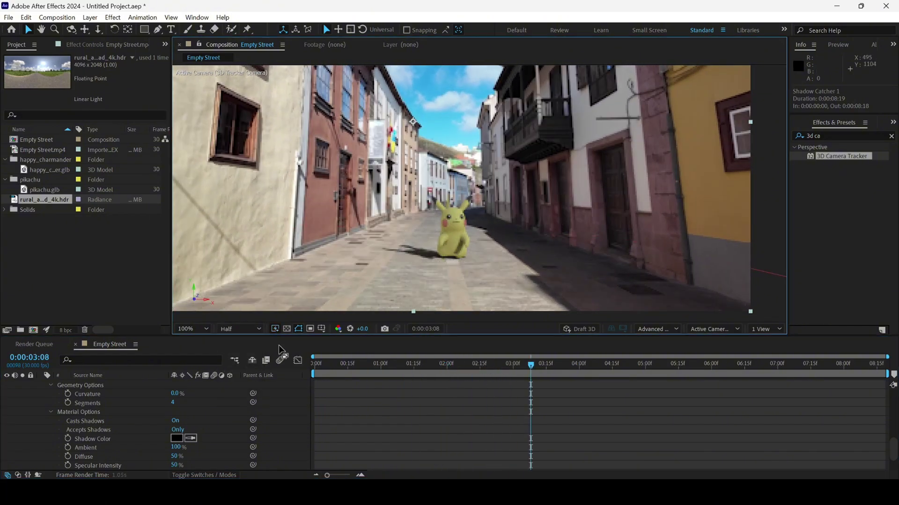
scroll(120, 420, up, 5)
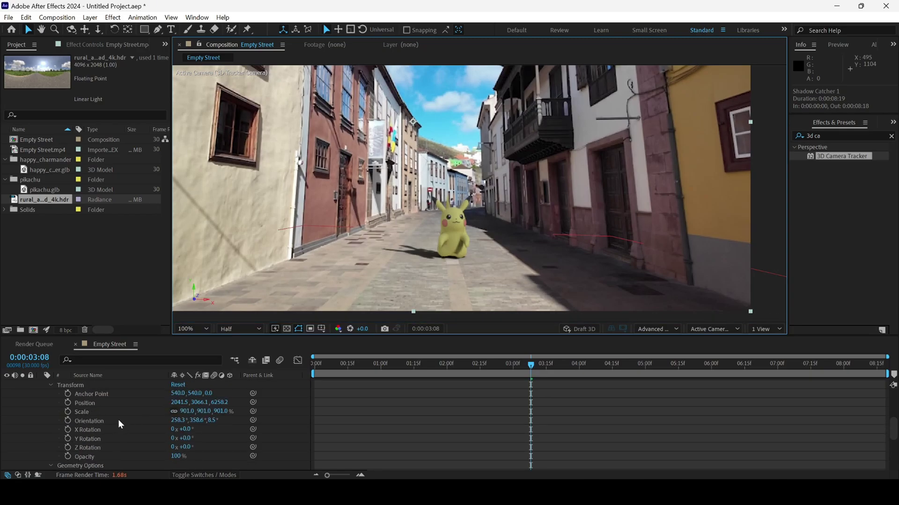
- Collapse Light 1 and Shadow Catcher 1, then set pikachu.glb's animation to Jump
scroll(118, 421, up, 3)
scroll(122, 422, up, 3)
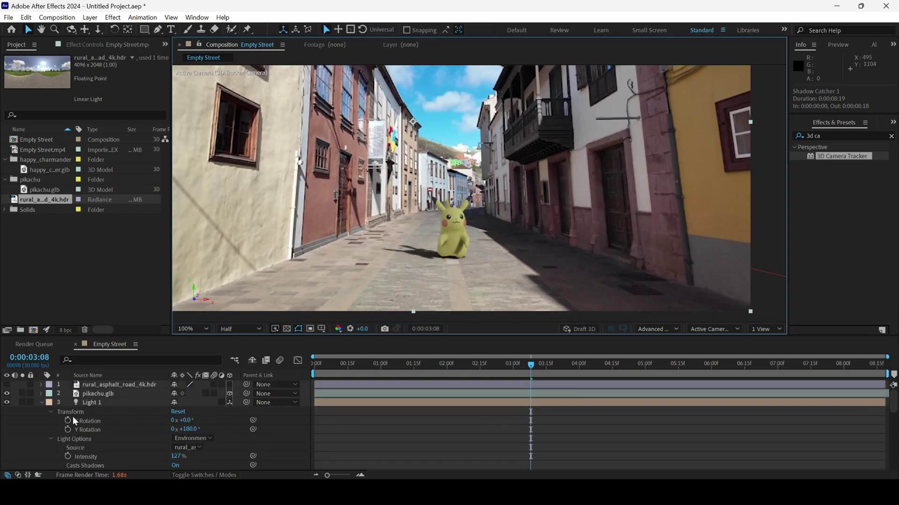
click(41, 402)
click(41, 412)
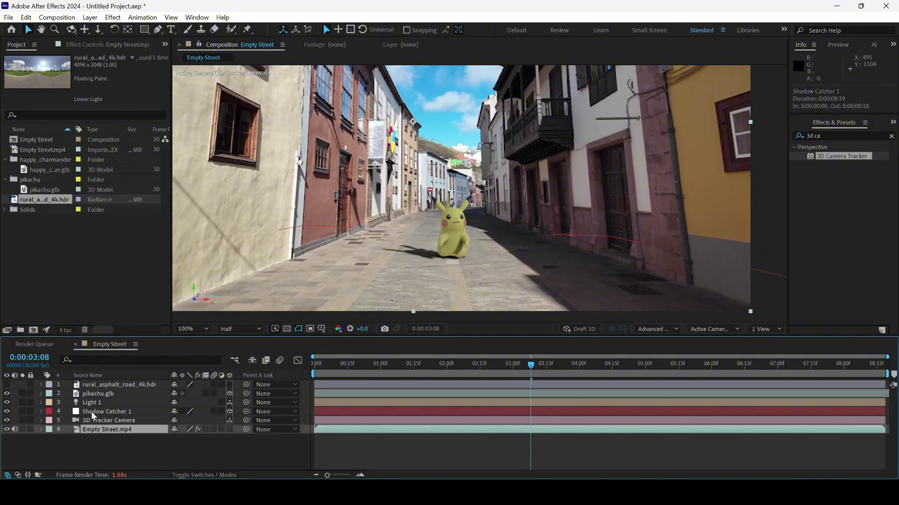
click(40, 394)
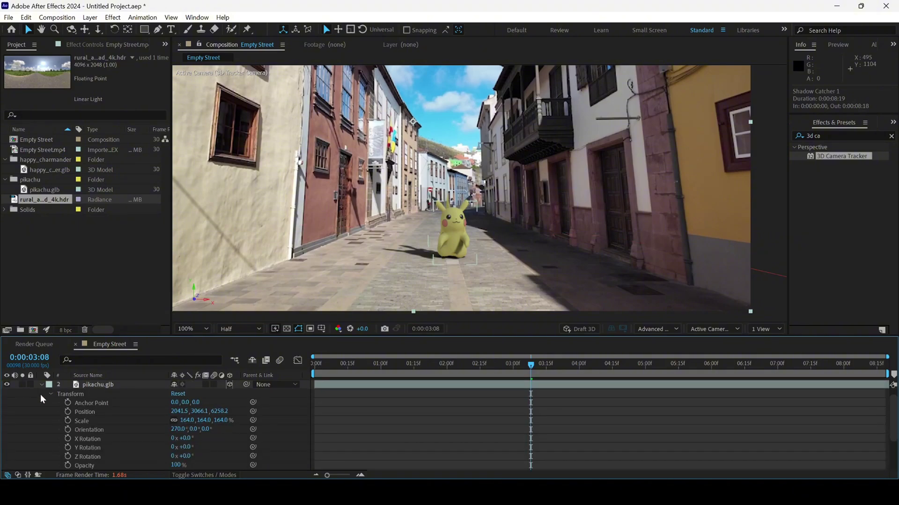
scroll(57, 412, down, 3)
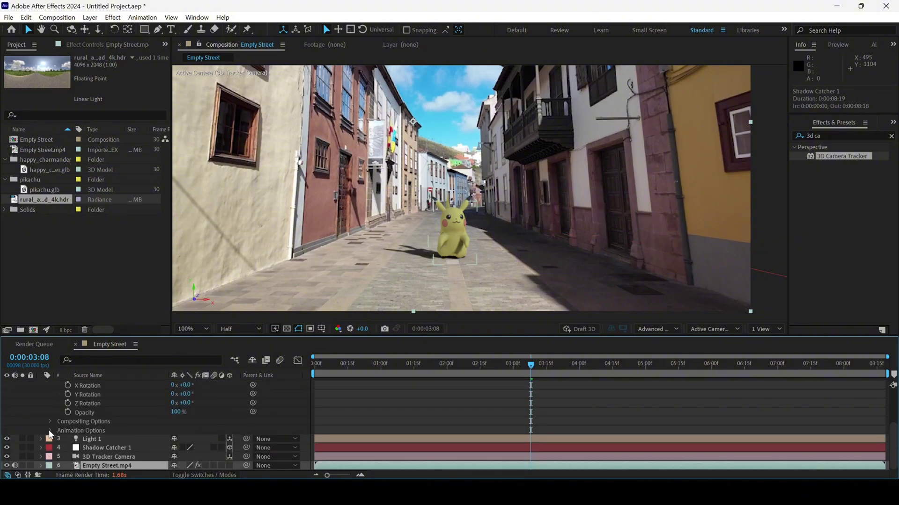
click(48, 430)
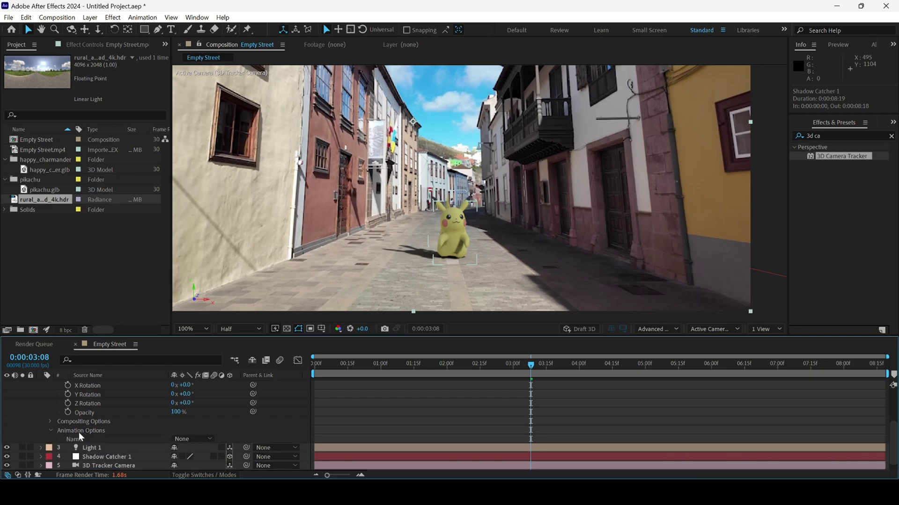
click(181, 439)
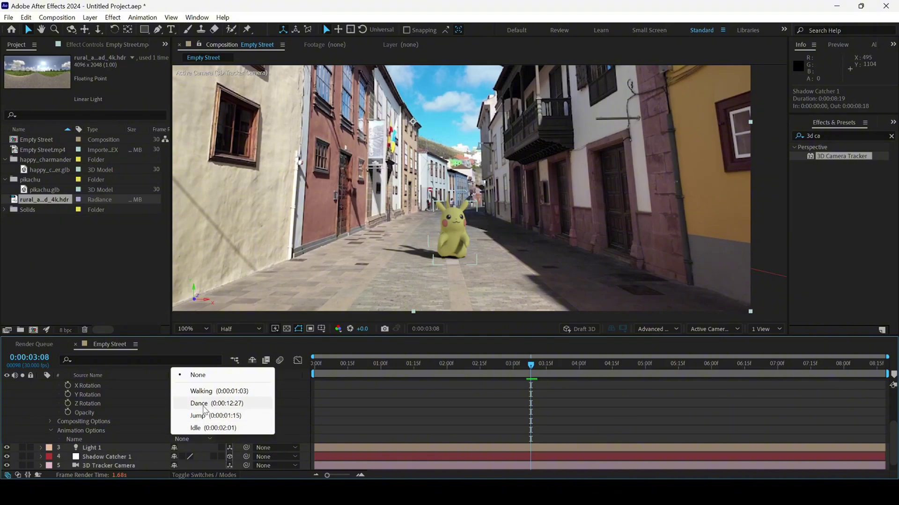
click(201, 416)
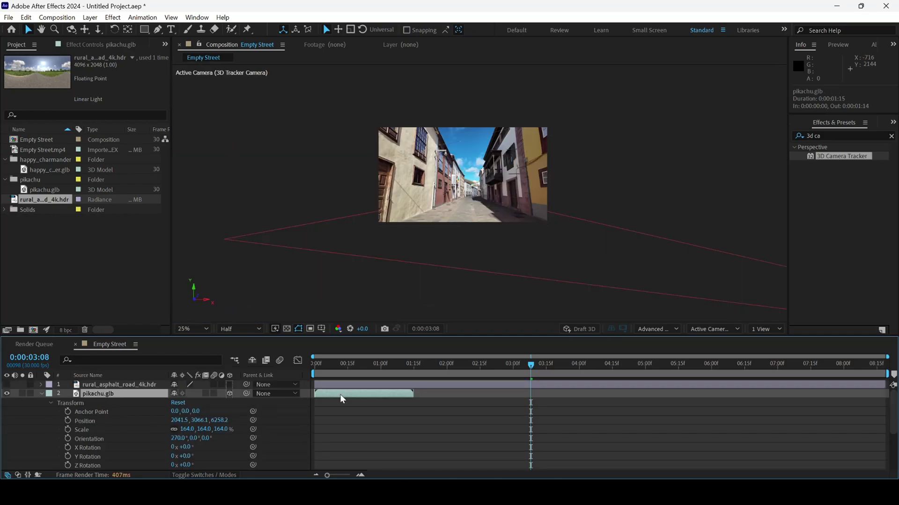
- Set the preview to Quarter resolution and scrub Pikachu's jump from frame 0
click(327, 363)
click(341, 363)
scroll(490, 222, up, 4)
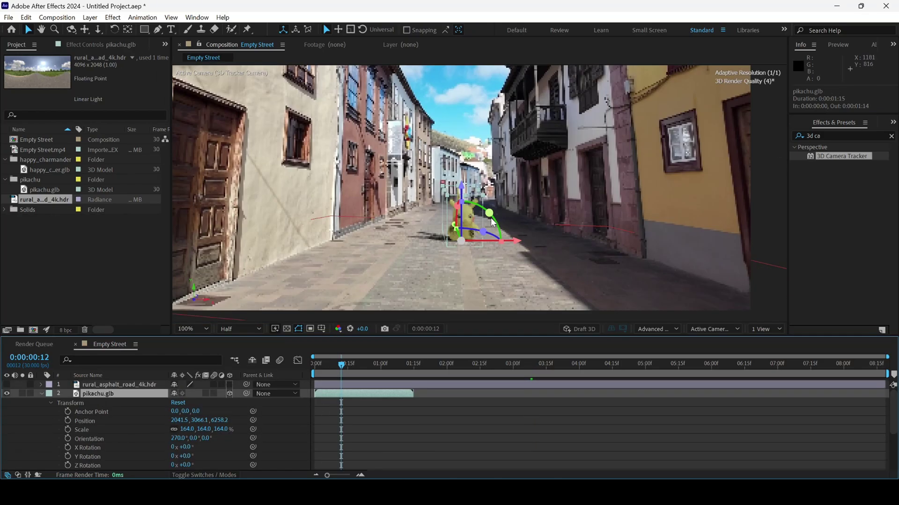
scroll(490, 218, up, 2)
click(319, 367)
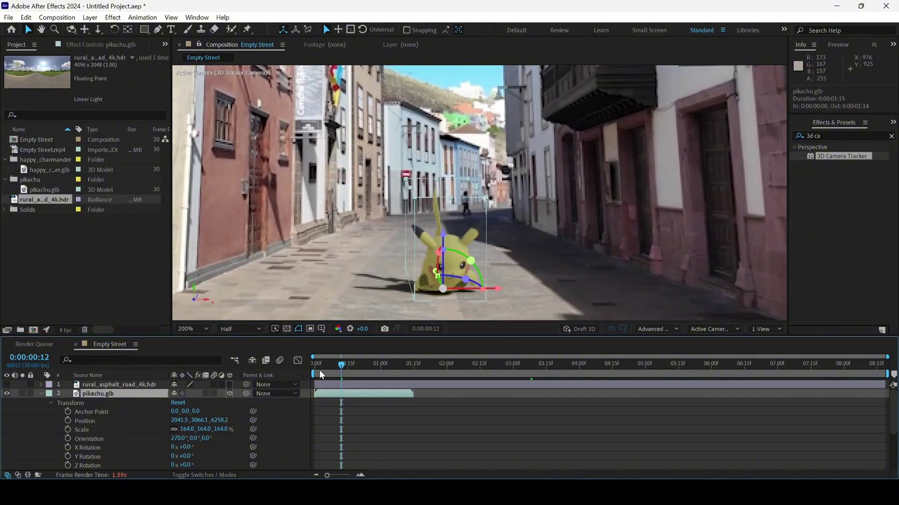
click(257, 329)
click(243, 389)
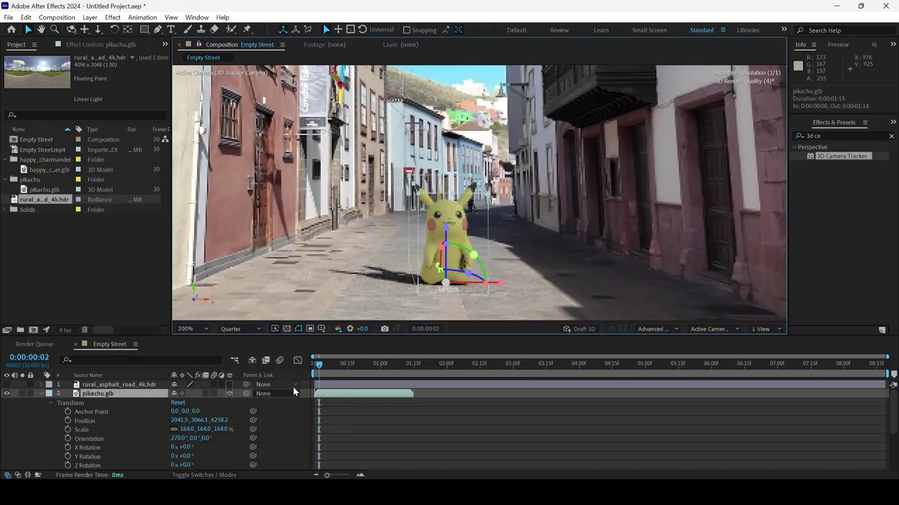
click(314, 367)
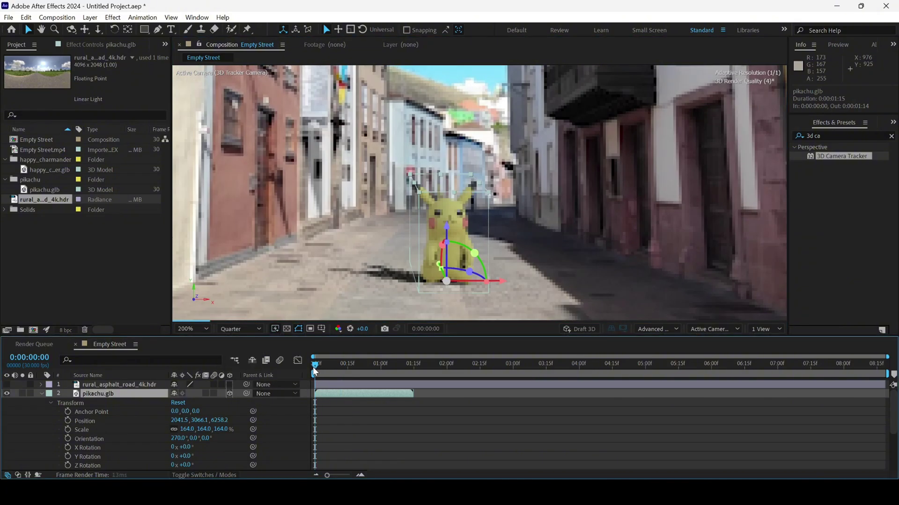
drag(316, 365, 399, 374)
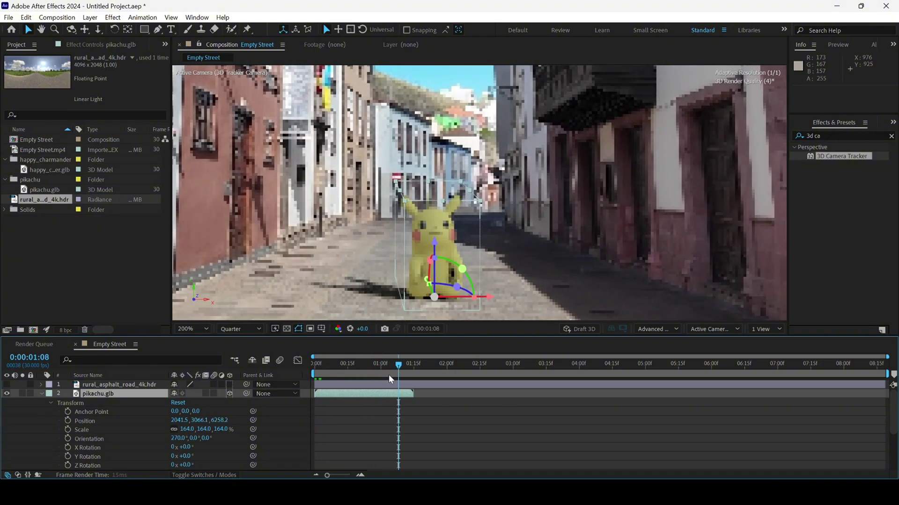
- Enable Time Remapping on pikachu.glb and give it a loopOutDuration cycle expression
right_click(329, 395)
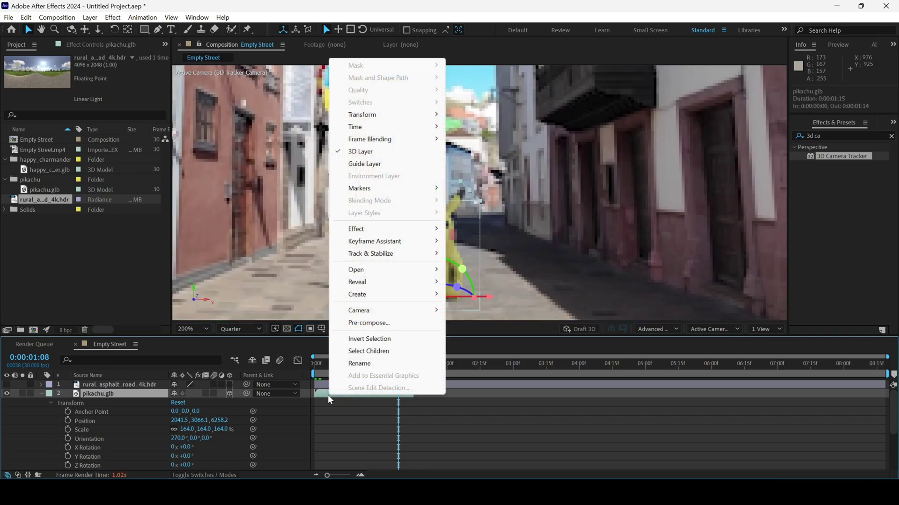
mouse_move(363, 133)
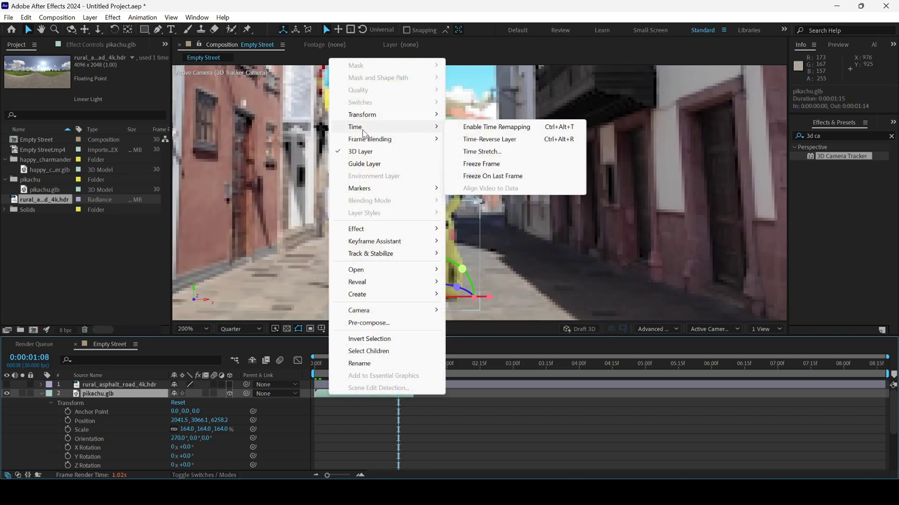
click(474, 127)
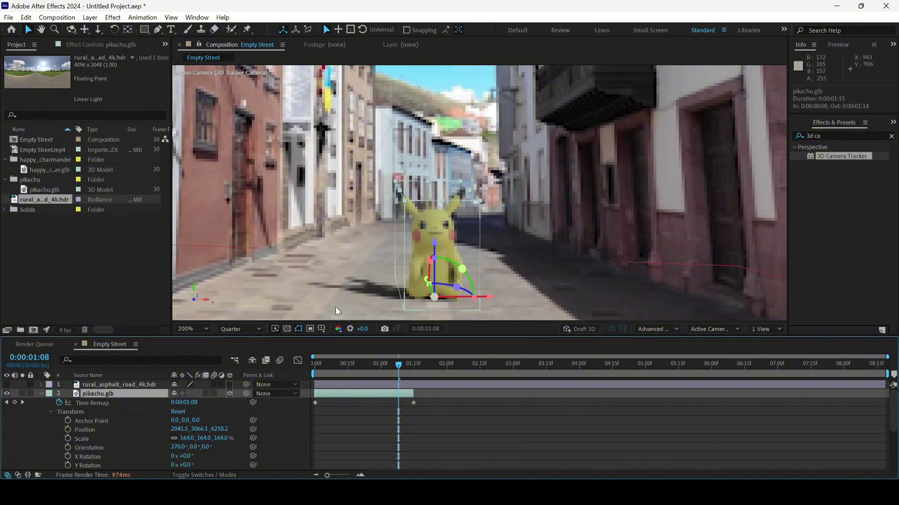
alt+click(60, 403)
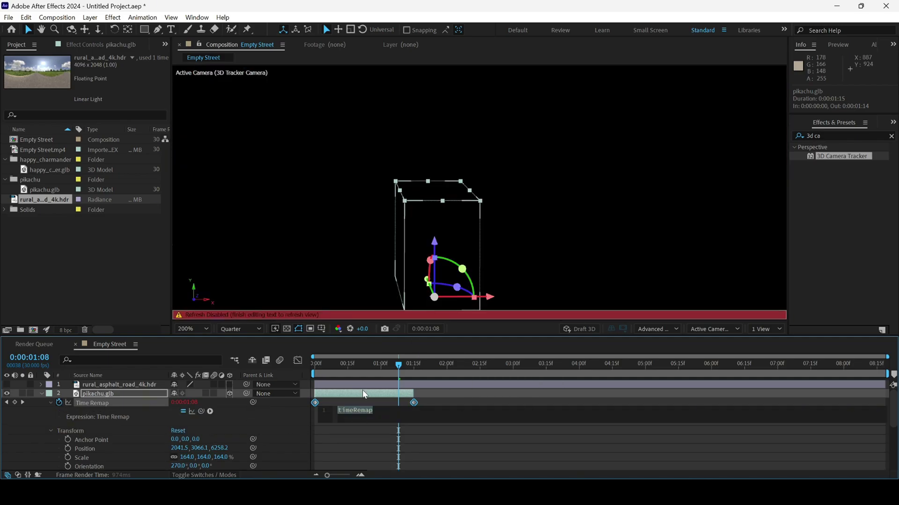
click(210, 411)
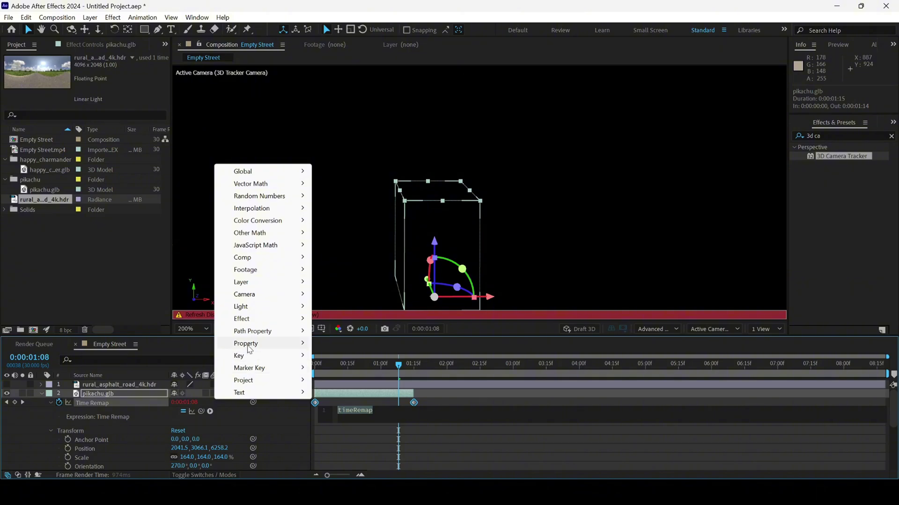
mouse_move(249, 349)
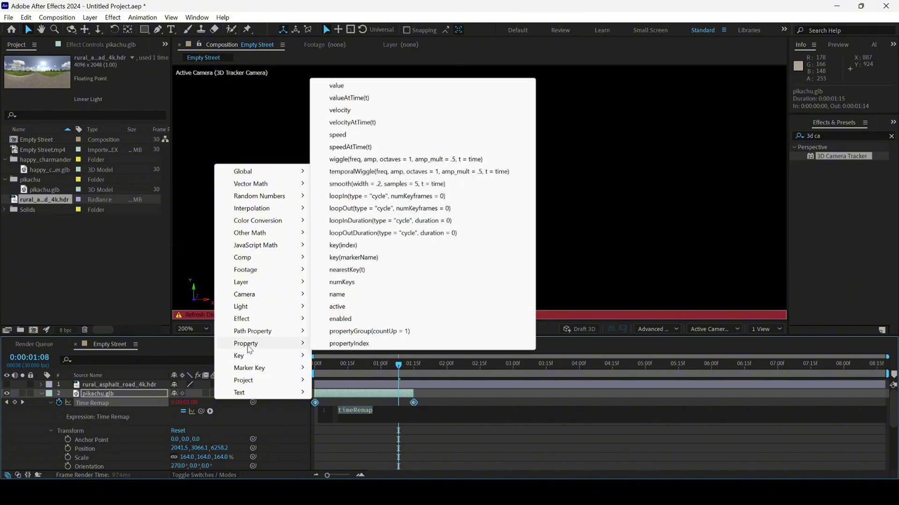
click(363, 233)
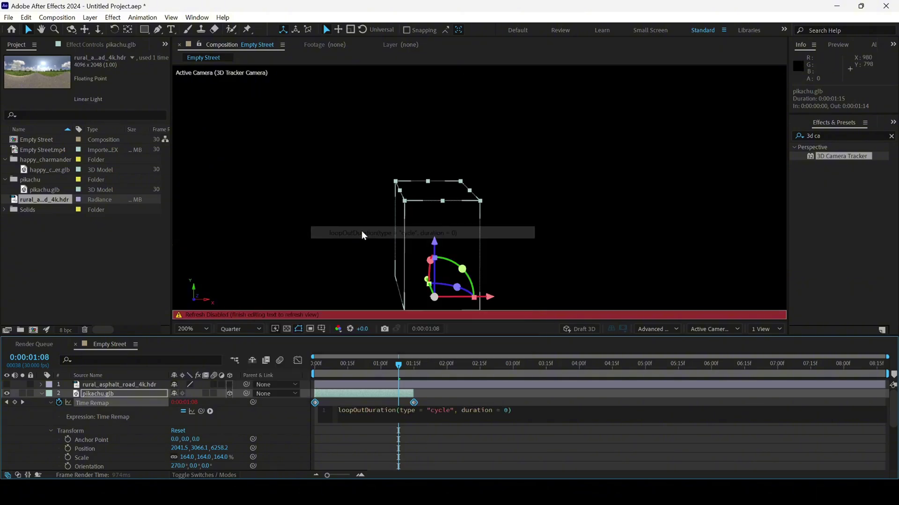
click(445, 449)
- Extend the pikachu.glb layer to the comp's end and scrub to check the looping jump
drag(414, 393, 894, 402)
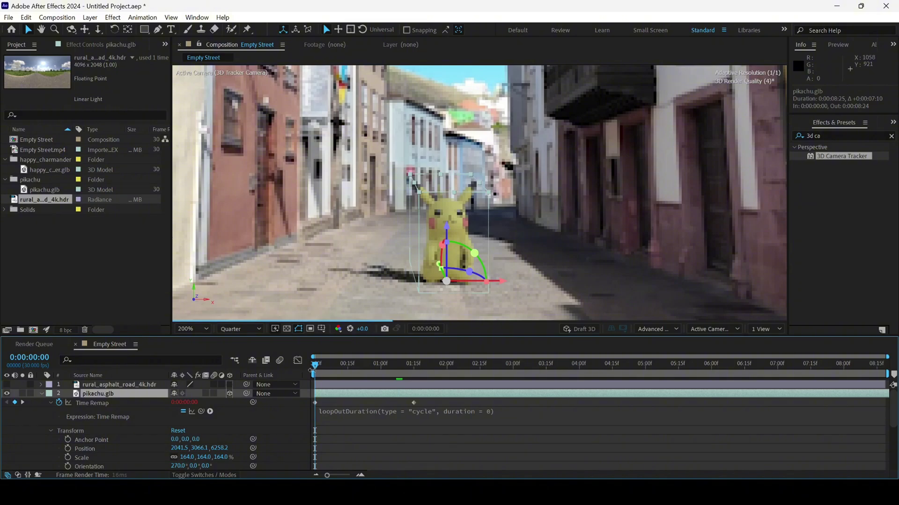
click(315, 373)
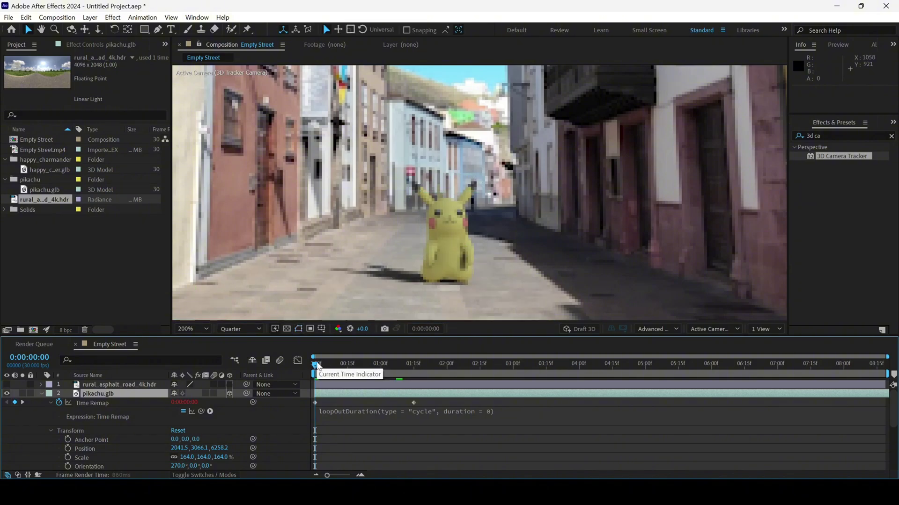
drag(328, 371, 631, 389)
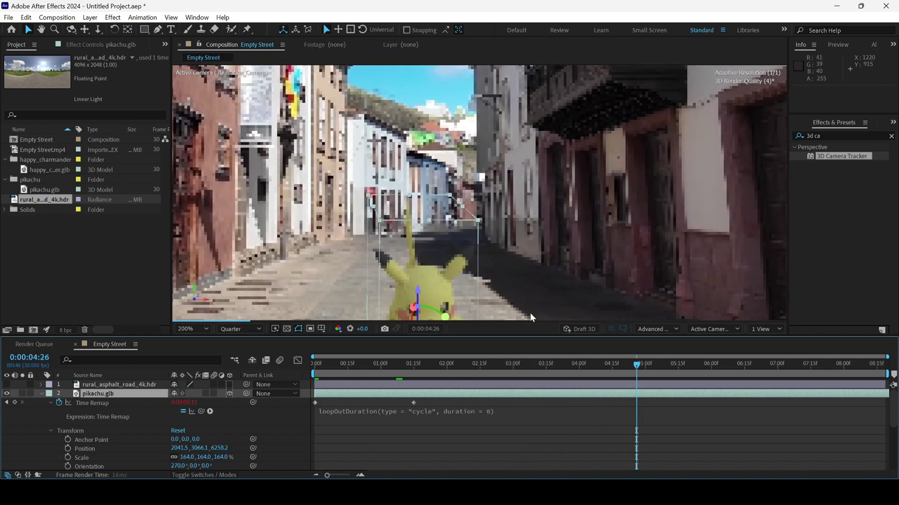
click(324, 375)
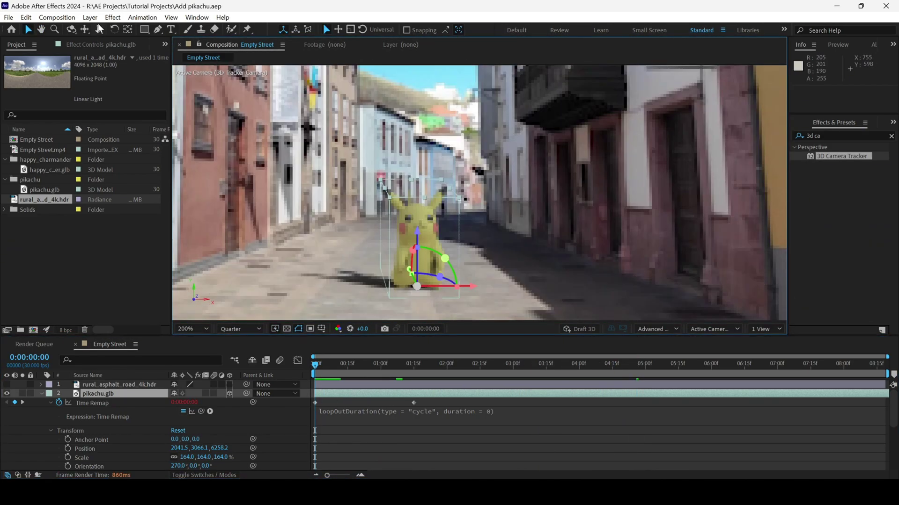
- Add a new Point light named Point Light 1 to the composition
click(90, 17)
mouse_move(107, 33)
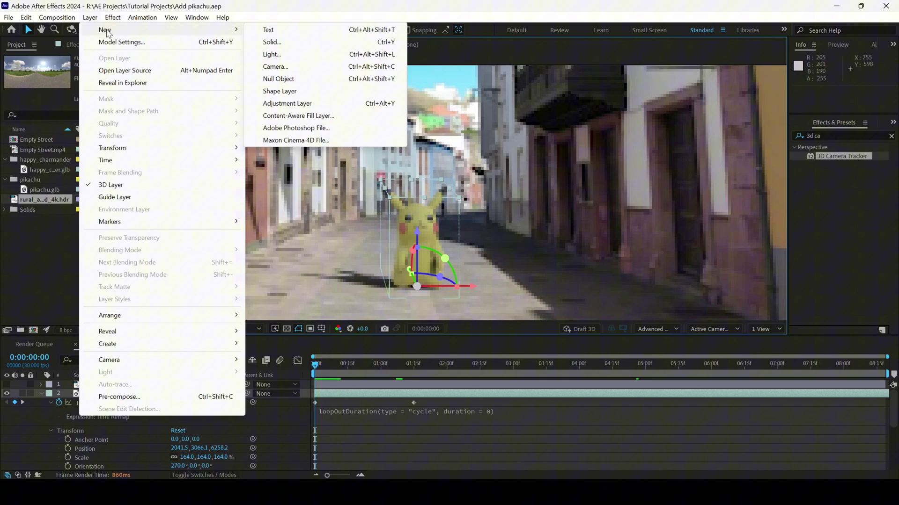
click(271, 54)
click(471, 145)
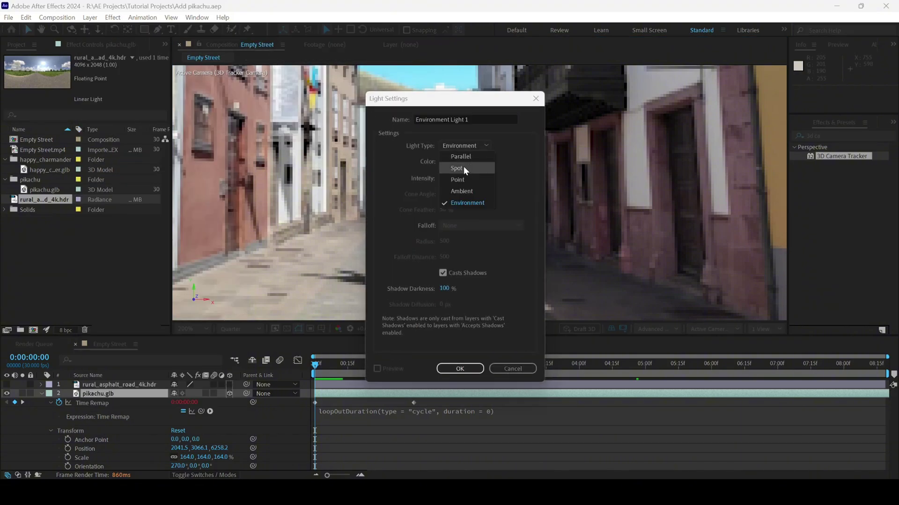
click(462, 180)
click(460, 368)
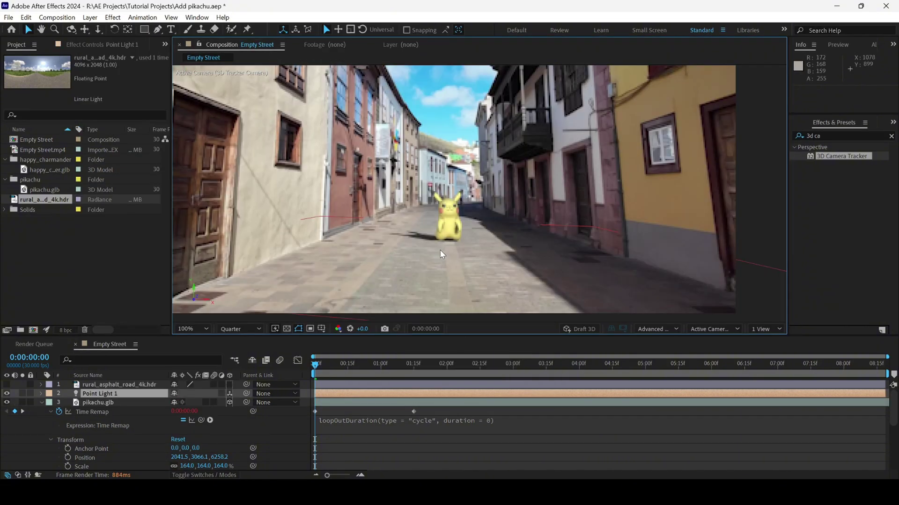
- Move Point Light 1 beside Pikachu, render at Full resolution, and compare it off and on
scroll(440, 250, down, 4)
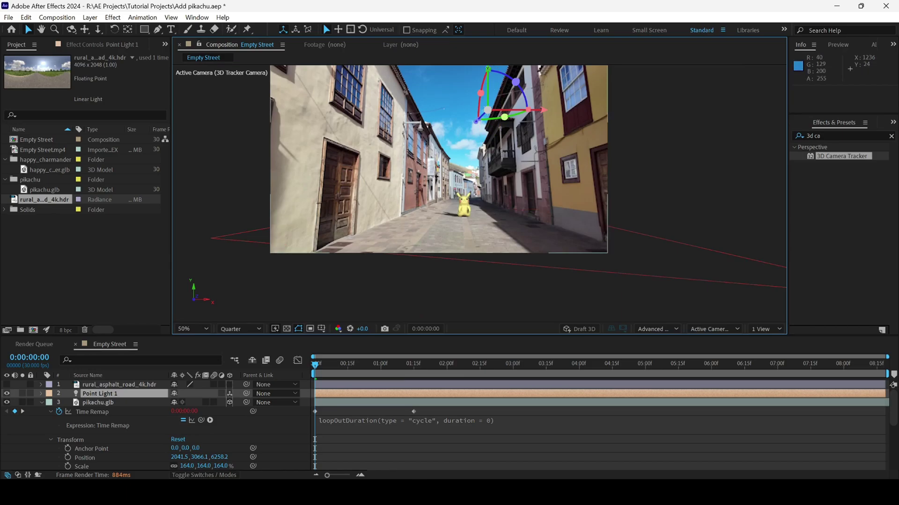
drag(487, 82, 487, 192)
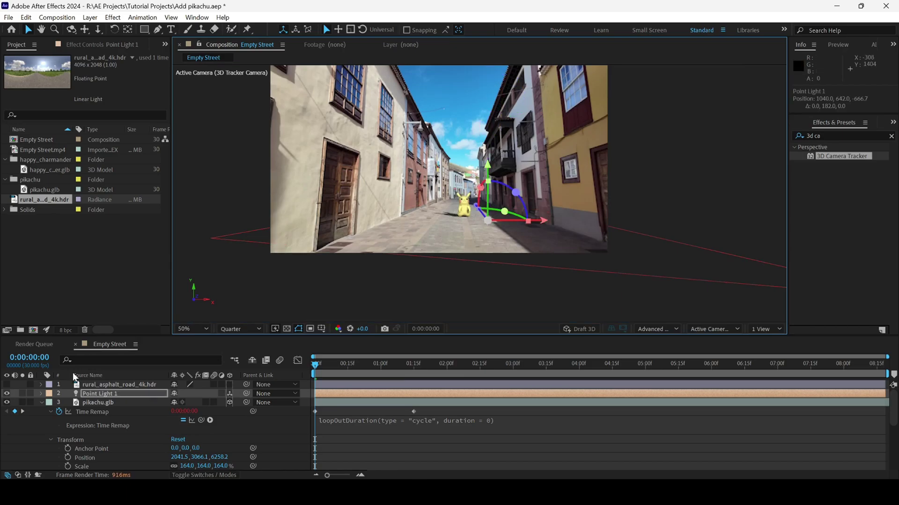
double_click(111, 396)
key(Escape)
scroll(476, 240, up, 2)
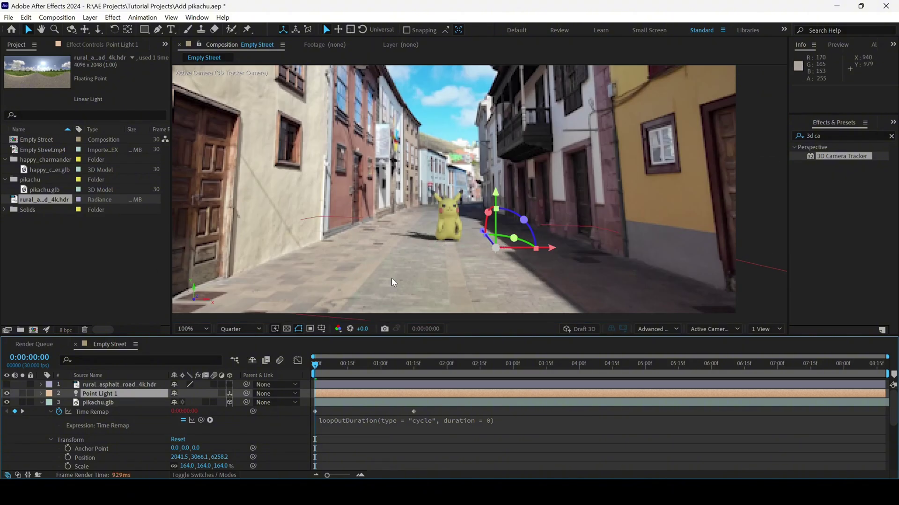
key(ctrl+j)
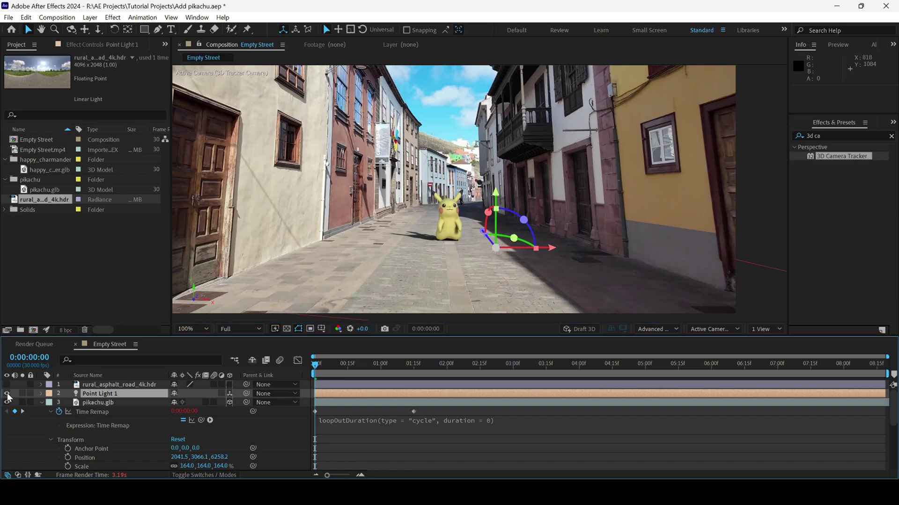
click(7, 395)
click(7, 394)
- Switch pikachu.glb's animation to Walking and preview its start
click(114, 404)
scroll(117, 411, down, 5)
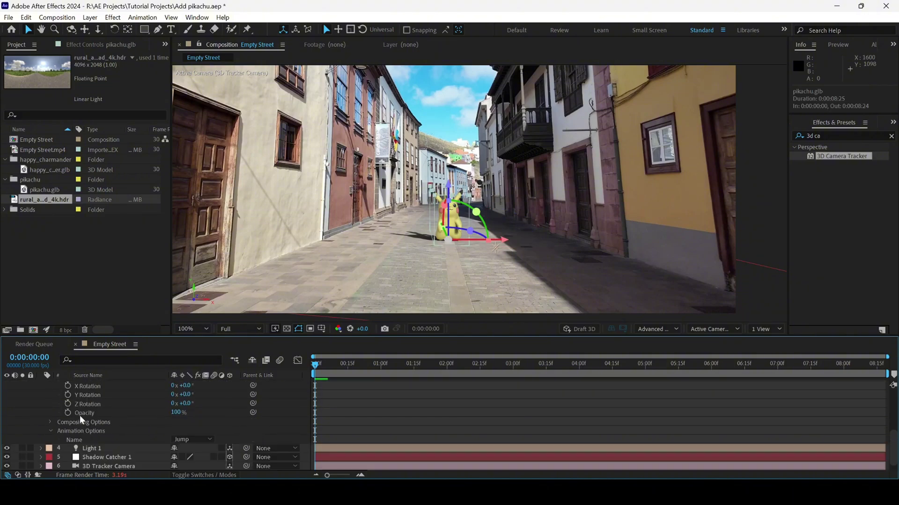
click(193, 440)
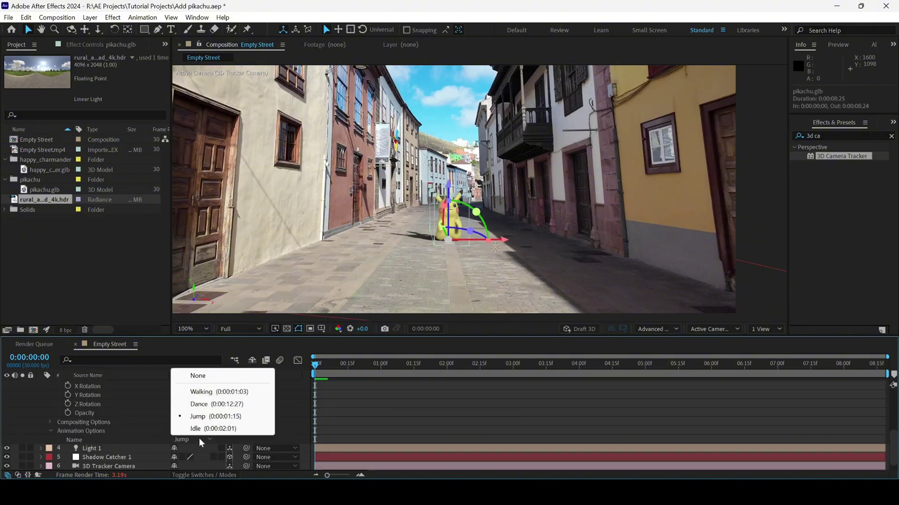
click(201, 392)
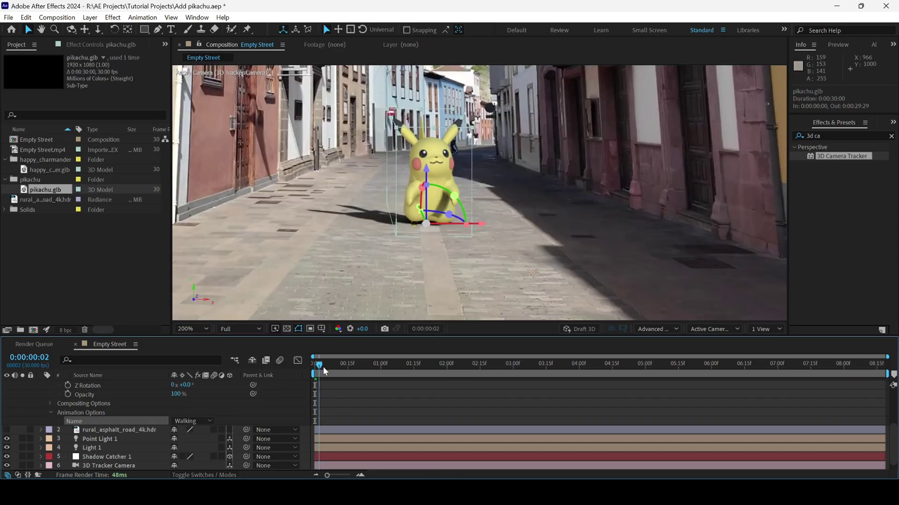
mouse_move(323, 366)
mouse_down()
mouse_move(422, 374)
mouse_move(318, 374)
mouse_up()
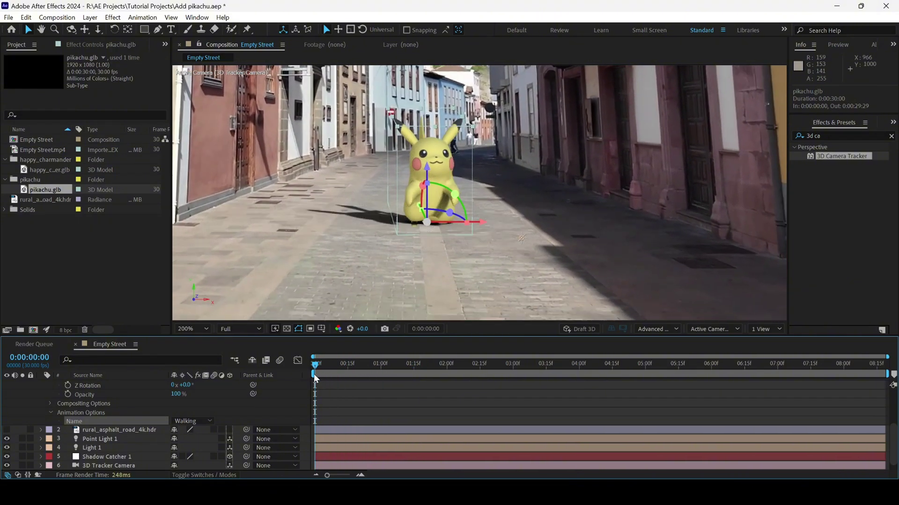
scroll(361, 408, up, 3)
- Enable Time Remapping on pikachu.glb with a loopOutDuration cycle expression
right_click(340, 384)
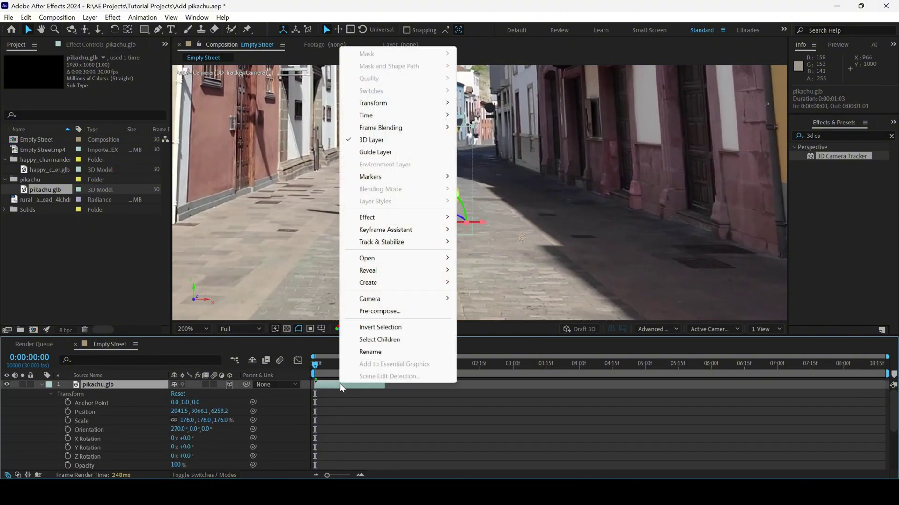
mouse_move(387, 118)
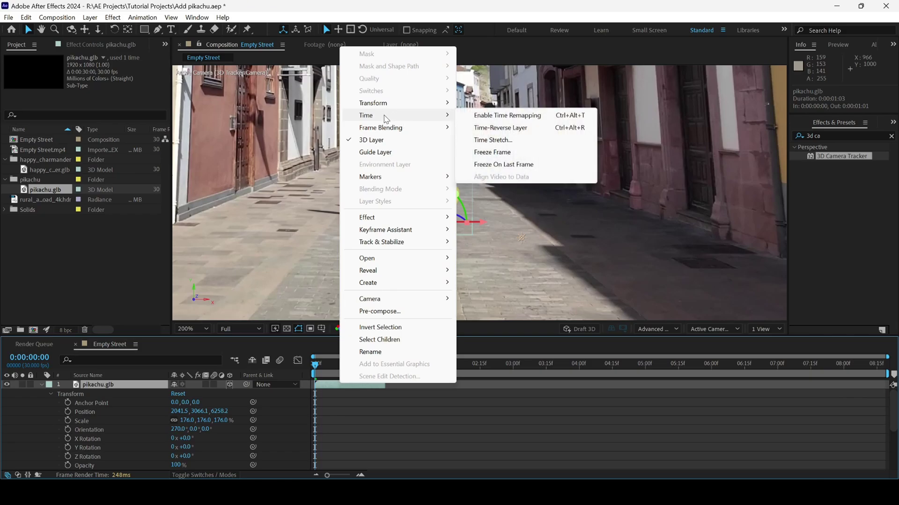
click(505, 115)
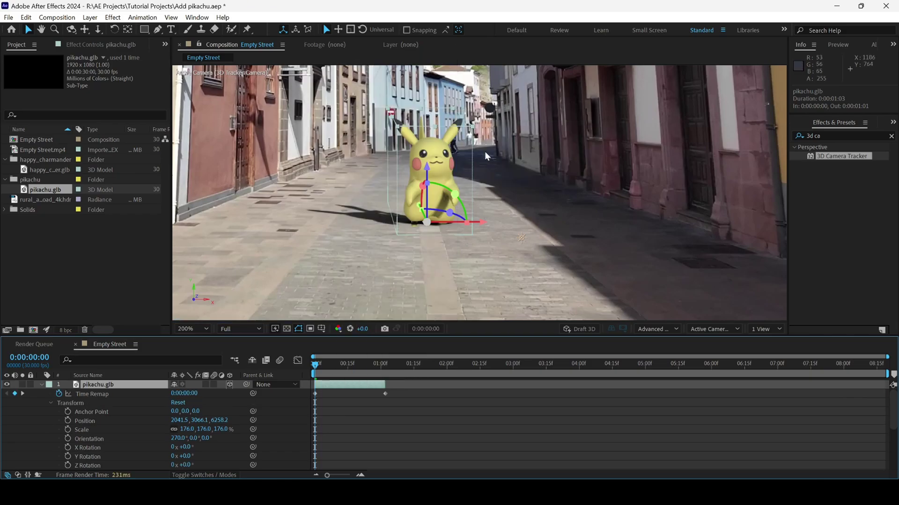
alt+click(59, 394)
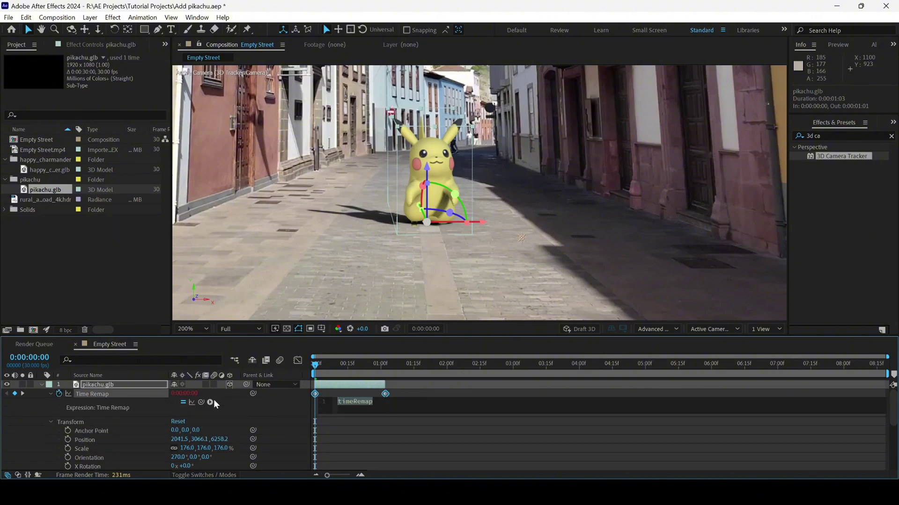
click(210, 403)
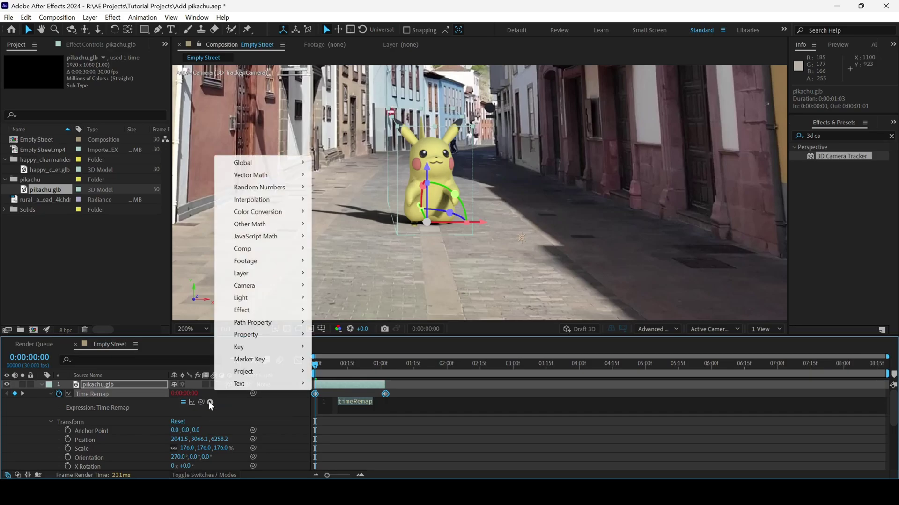
mouse_move(265, 339)
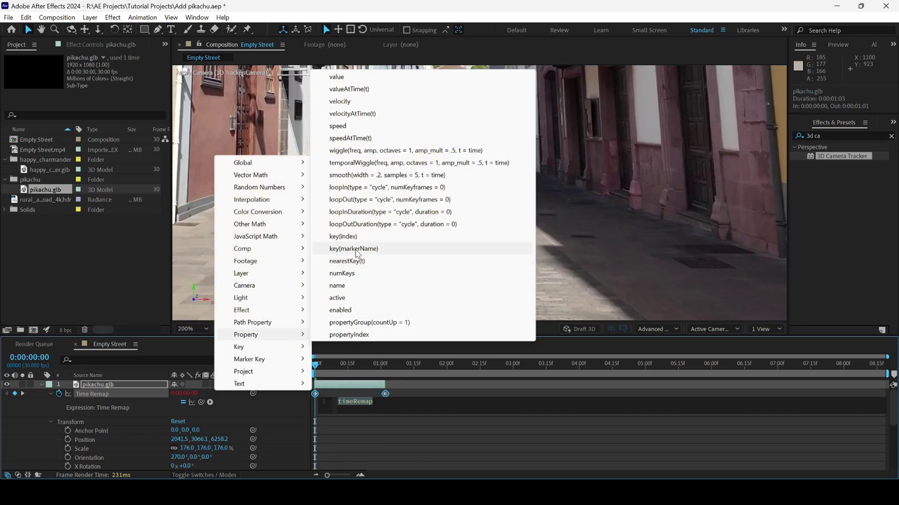
click(360, 227)
click(387, 387)
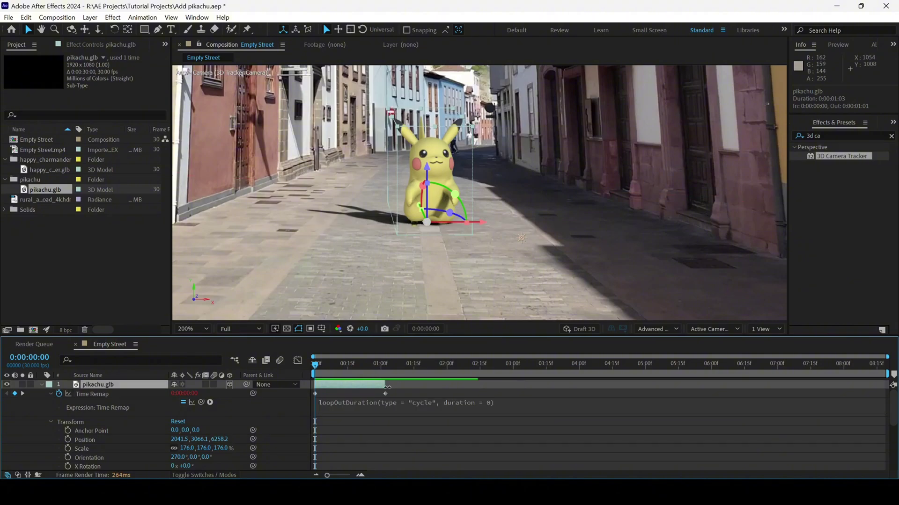
- Extend the pikachu.glb layer to about seven seconds and preview the looping walk
drag(387, 387, 892, 384)
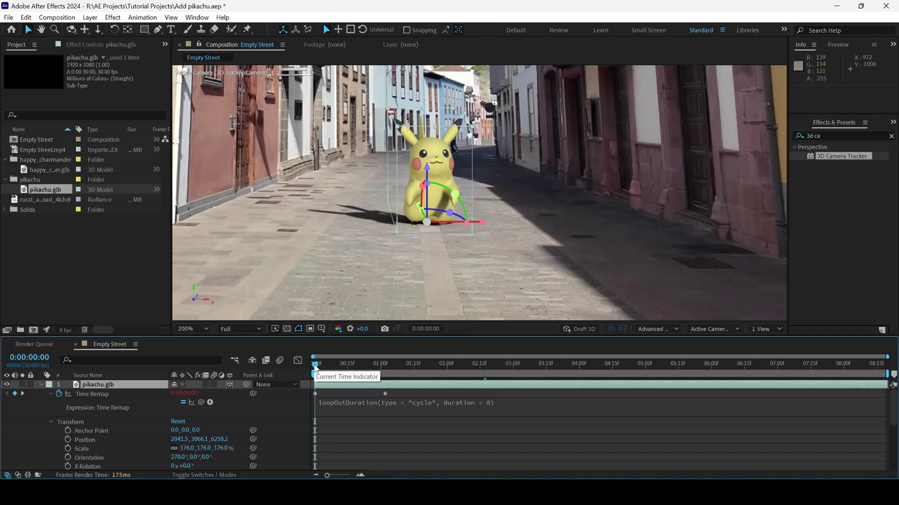
click(321, 366)
drag(321, 367, 297, 375)
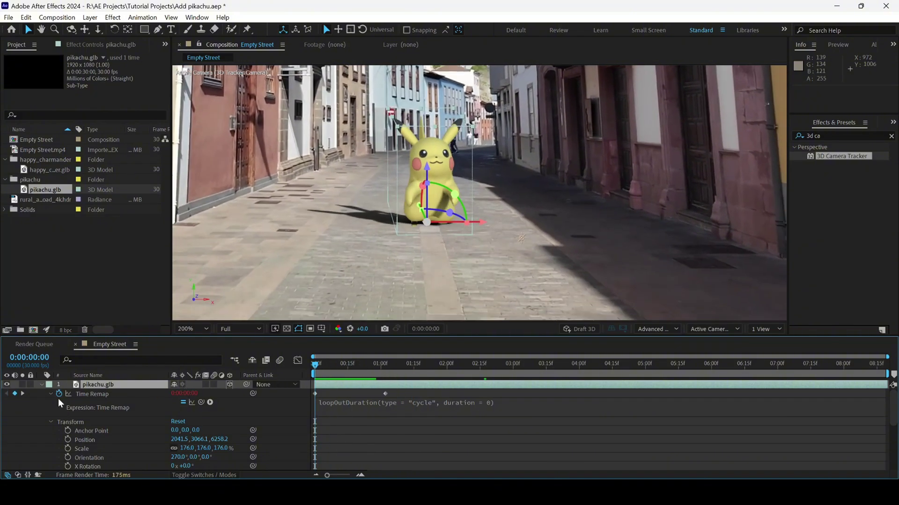
- Keyframe Pikachu's Position at 0:00 and move him toward the camera at 6:09
key(p)
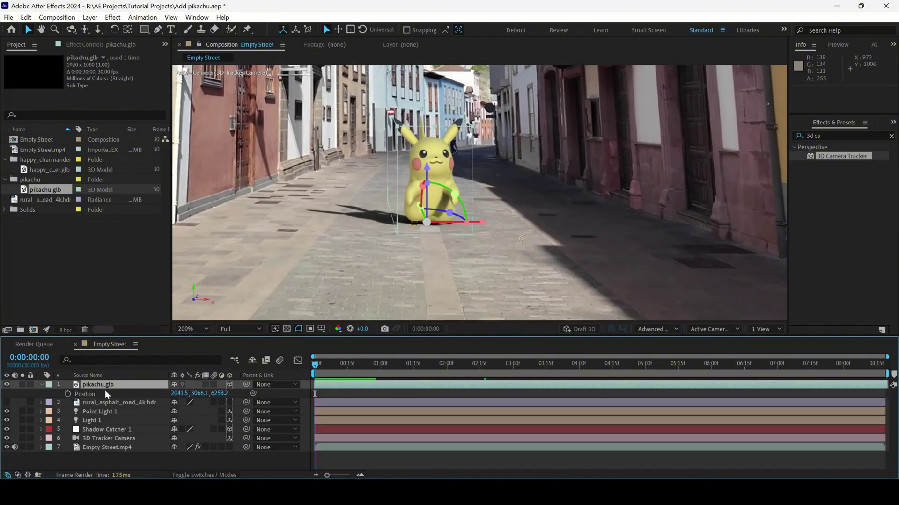
click(69, 395)
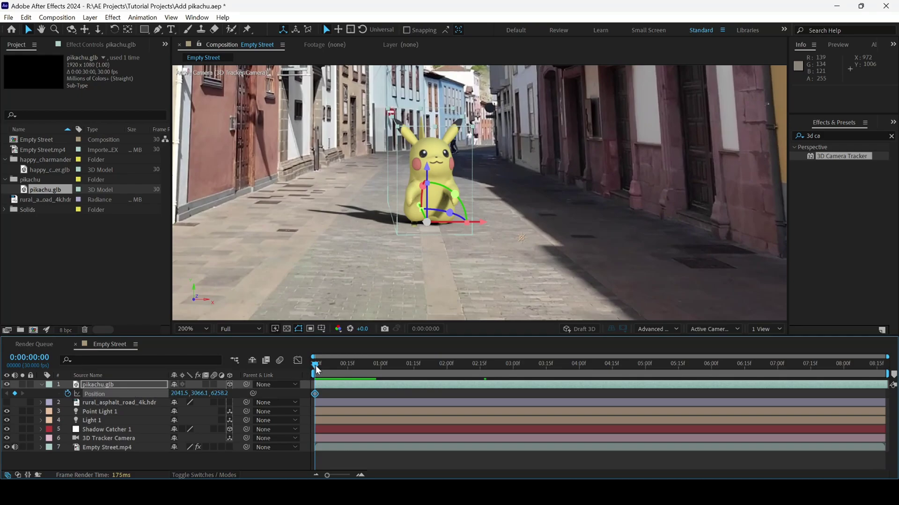
drag(316, 368, 731, 365)
scroll(518, 311, down, 2)
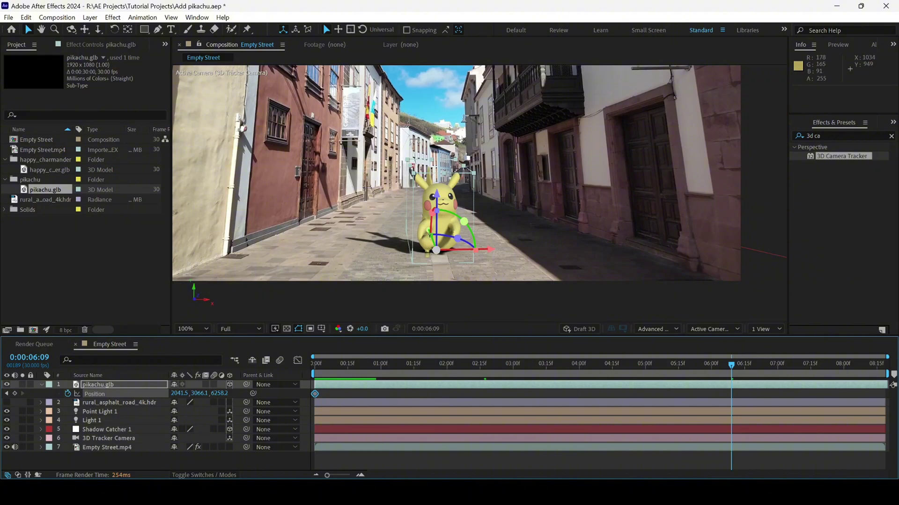
drag(427, 237, 450, 286)
- Preview Pikachu walking forward, then return to the first frame
click(317, 370)
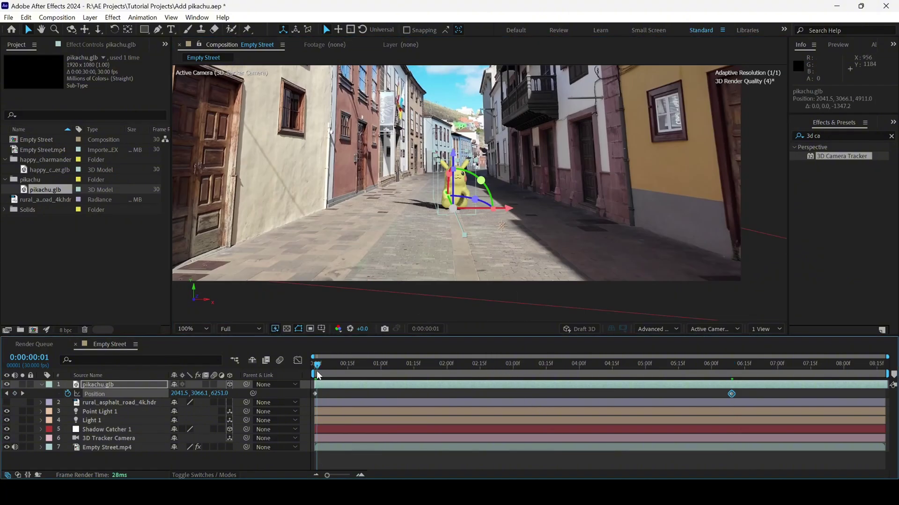
drag(317, 374, 554, 417)
key(Home)
scroll(540, 234, up, 4)
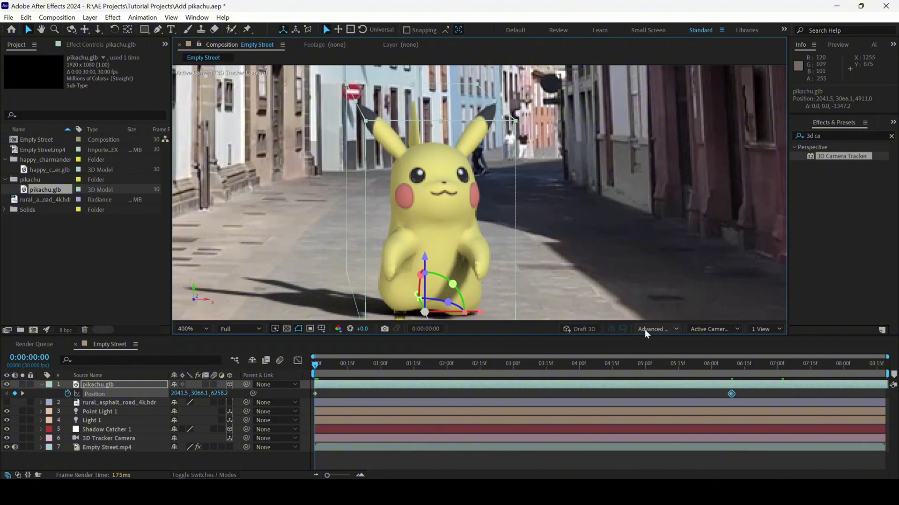
click(352, 218)
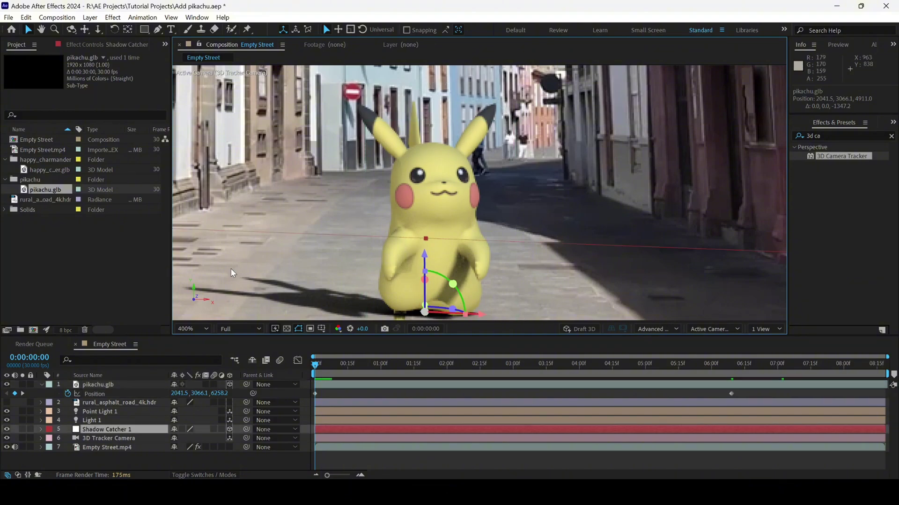
- Raise Advanced 3D render quality to 152, keep Double shadow resolution, and fit the shadow box to the scene (size 11054)
click(655, 329)
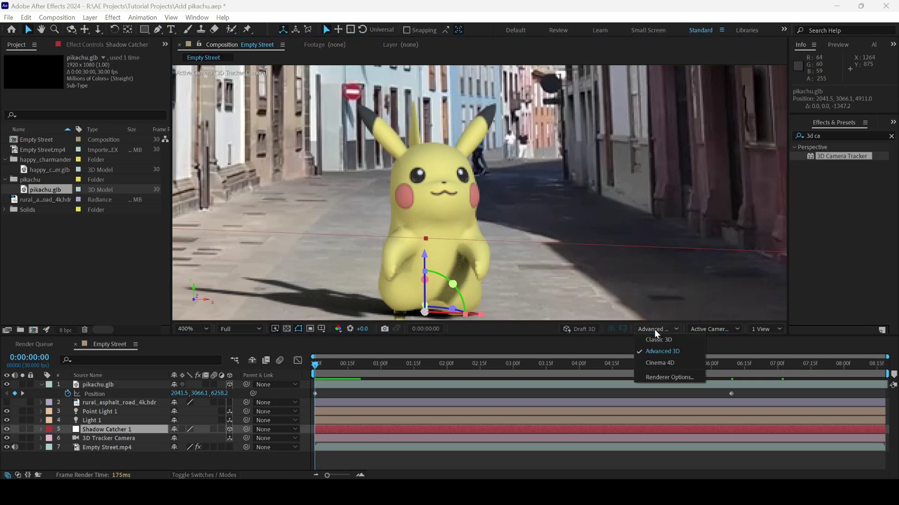
click(658, 379)
drag(389, 271, 422, 277)
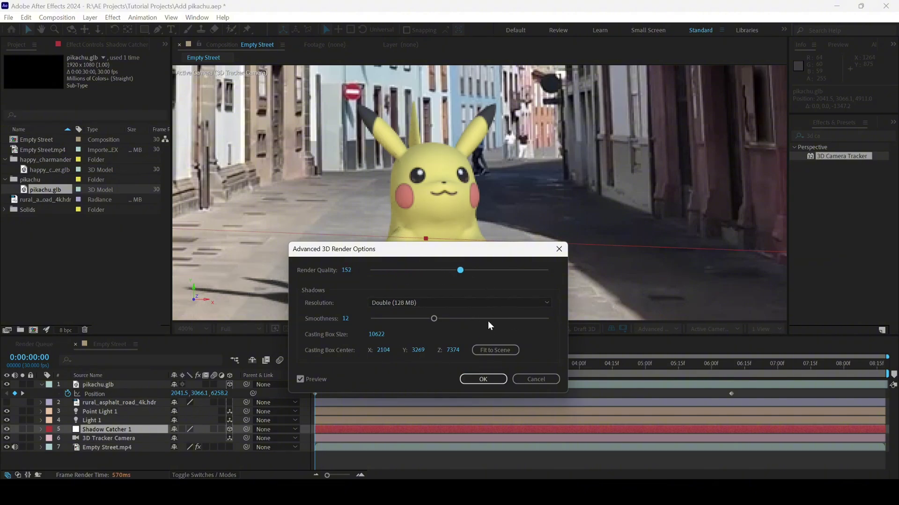
click(442, 303)
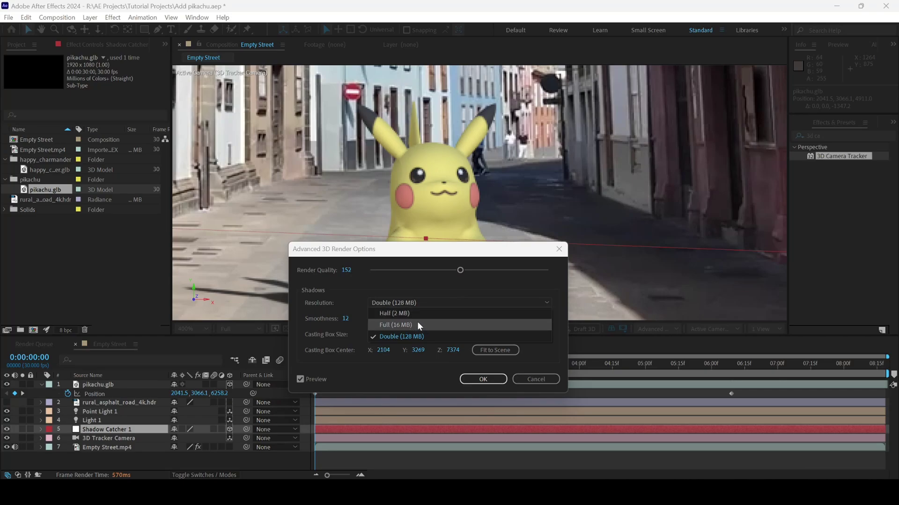
click(417, 337)
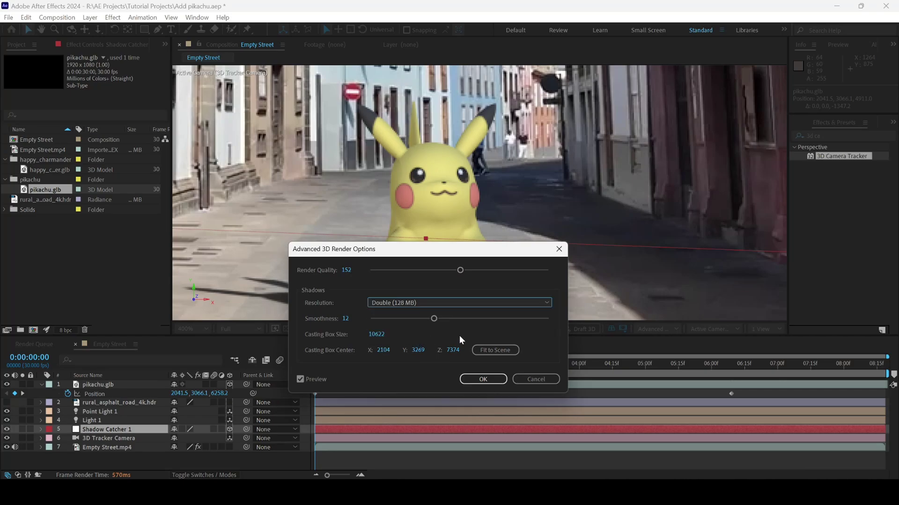
click(491, 351)
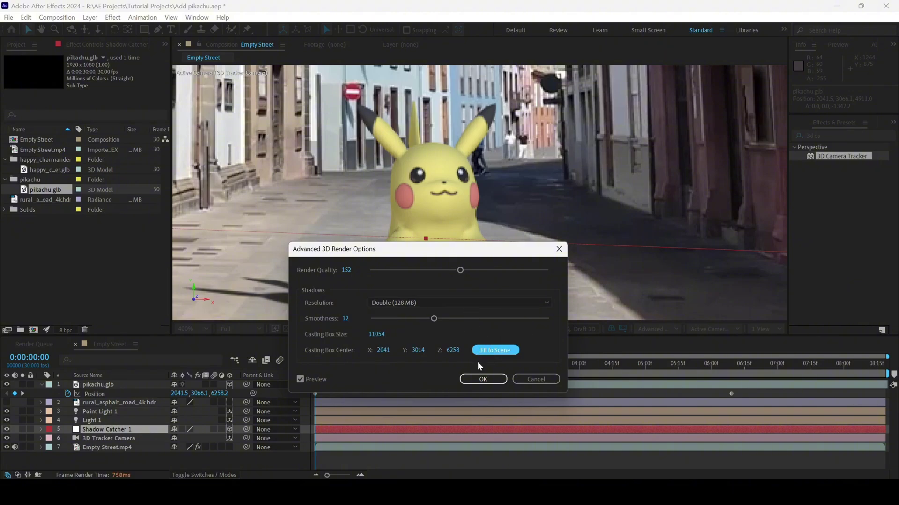
click(476, 379)
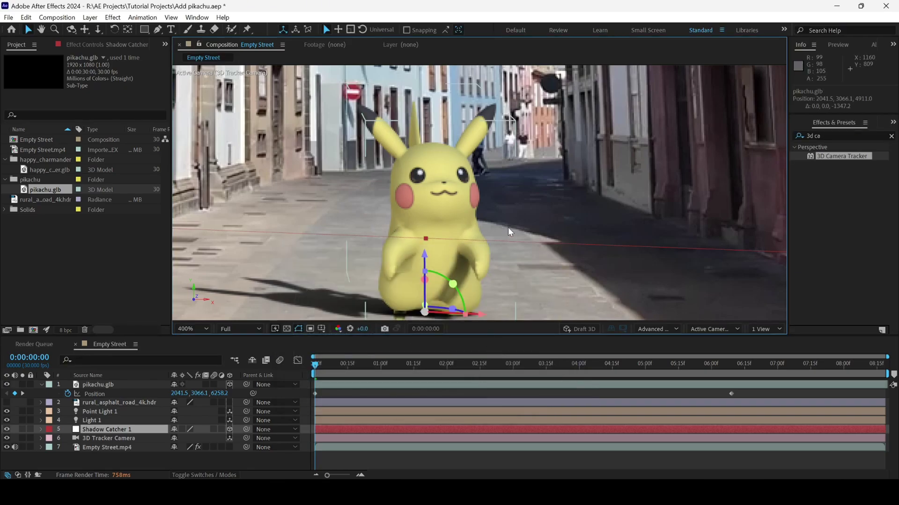